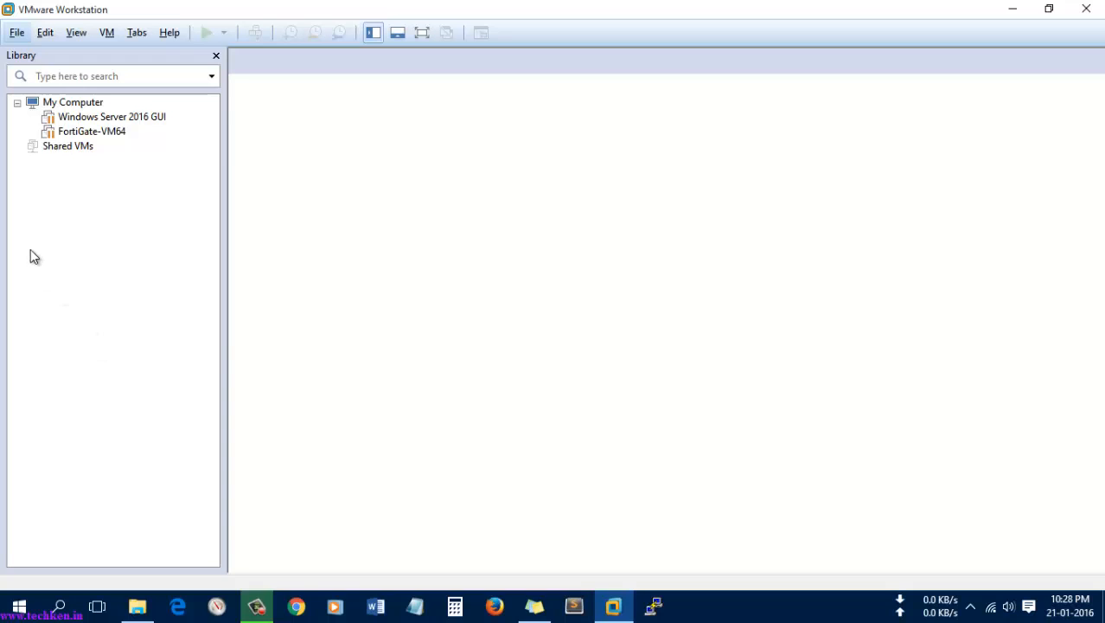
# Step: Use File > Open to select FortiGate-VM64.ovf, keeping the filter on all supported file types
pyautogui.click(18, 32)
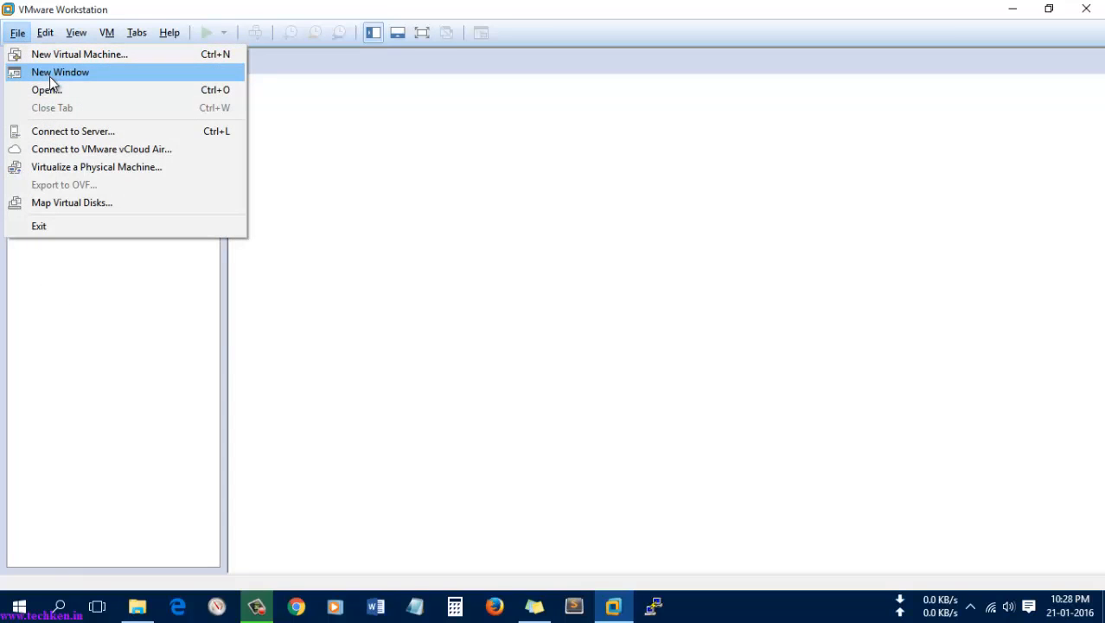
pyautogui.click(57, 88)
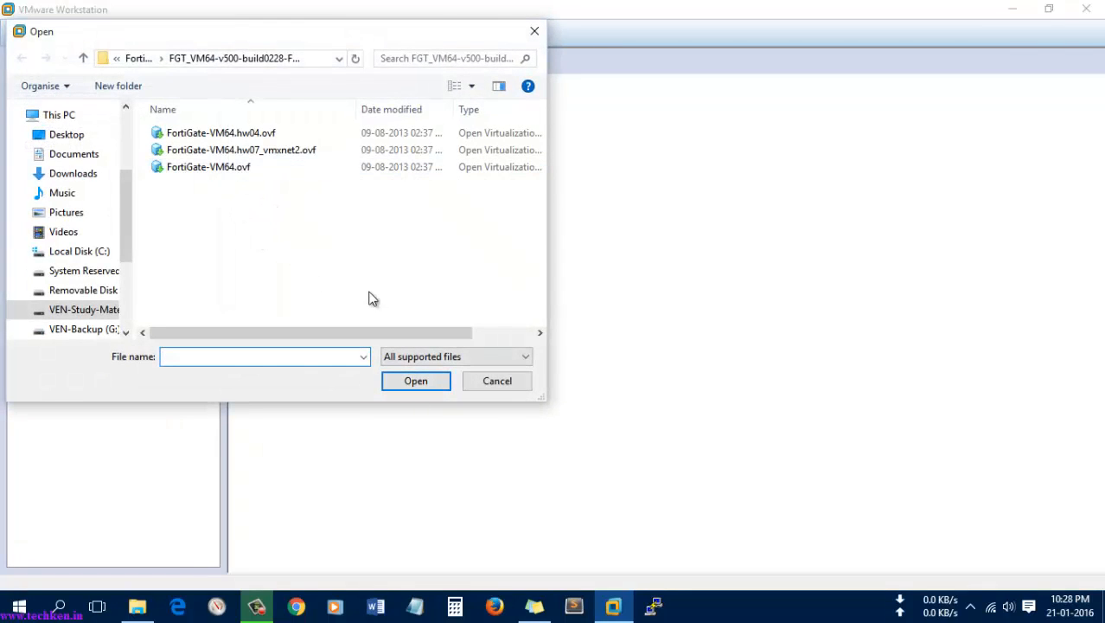
pyautogui.click(242, 167)
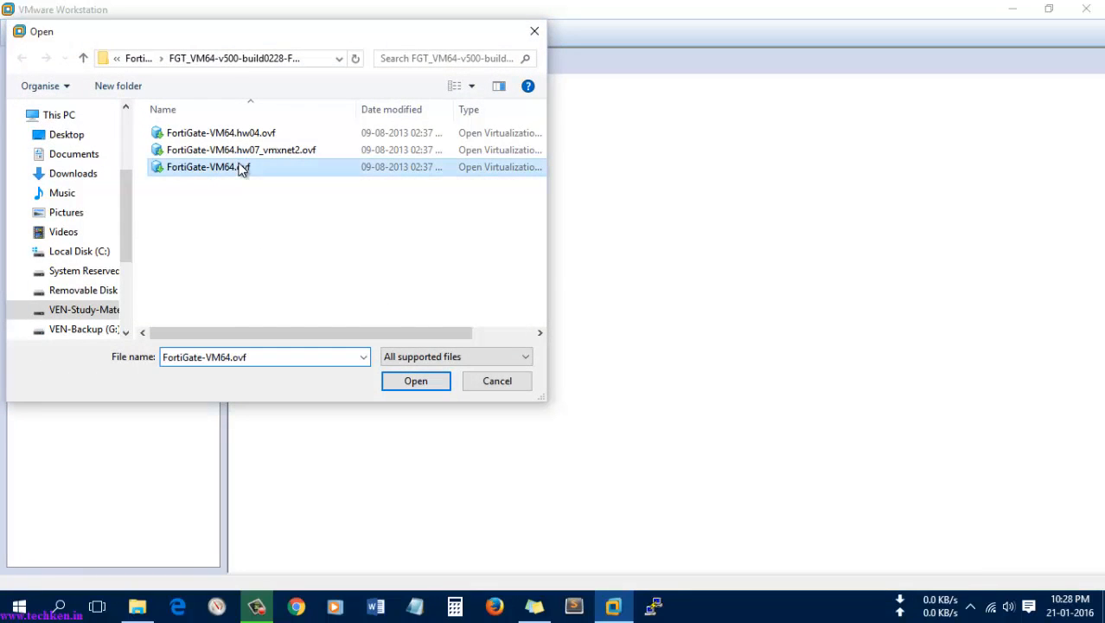
pyautogui.click(450, 356)
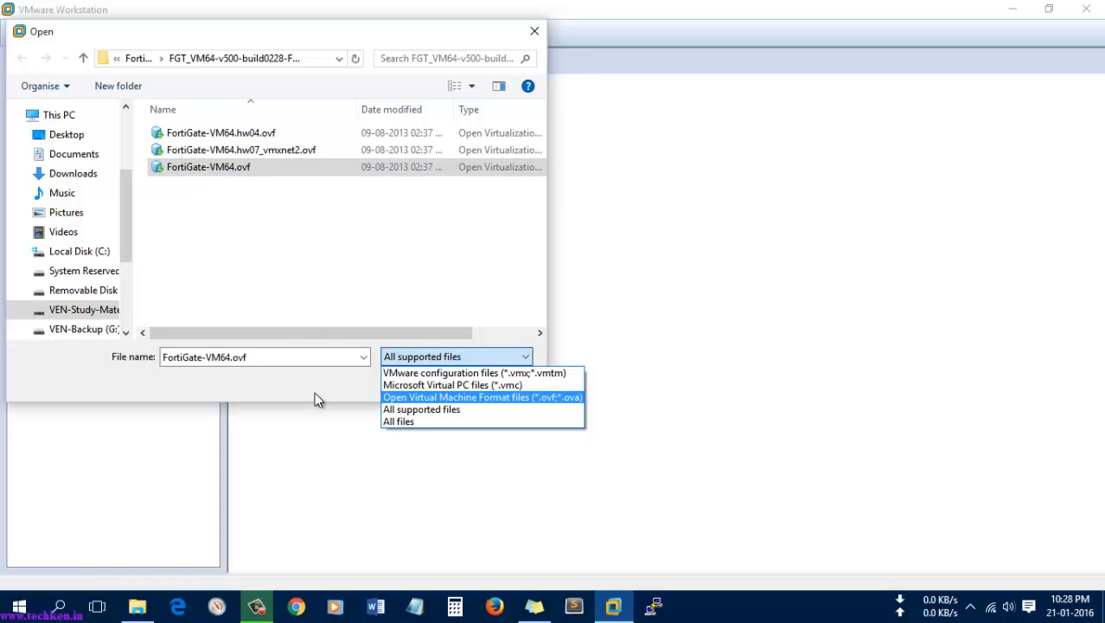
pyautogui.click(253, 267)
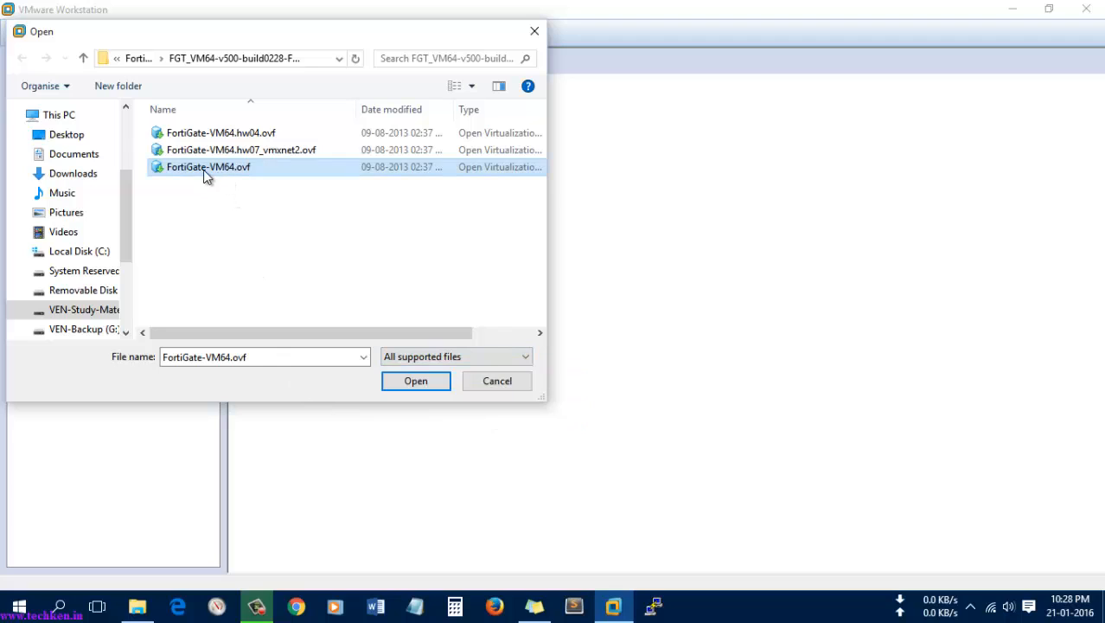
pyautogui.click(233, 169)
# Step: Import the appliance as Fortigate-Firewall-VM and accept the FortiGate licence agreement
pyautogui.click(416, 380)
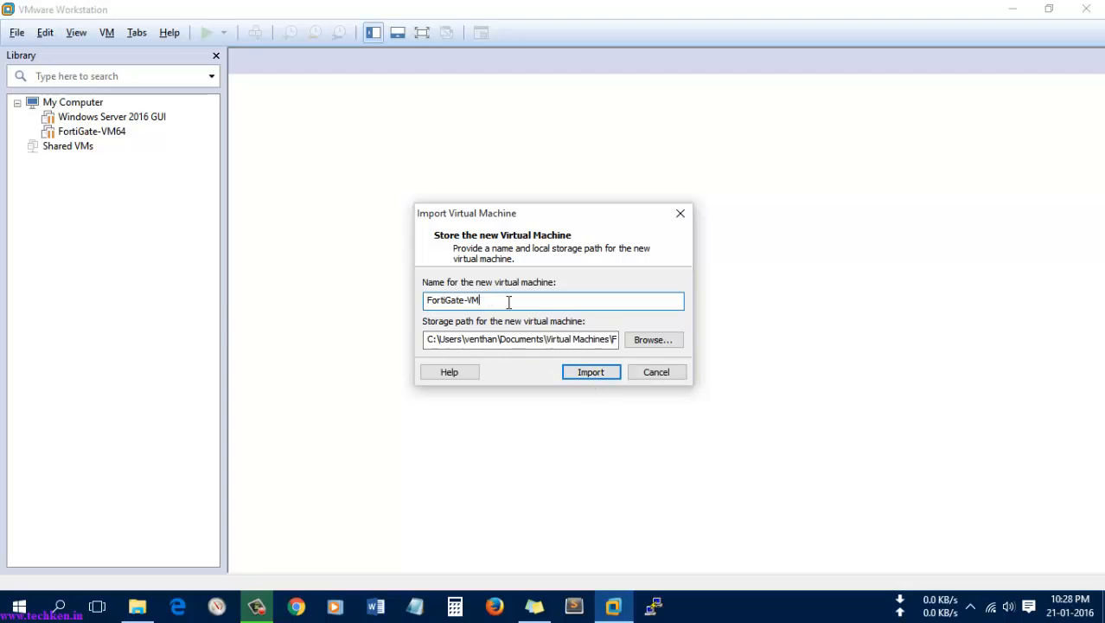
pyautogui.press('BackSpace')
pyautogui.press('BackSpace')
pyautogui.press('BackSpace')
pyautogui.press('BackSpace')
pyautogui.press('BackSpace')
pyautogui.press('BackSpace')
pyautogui.press('BackSpace')
pyautogui.press('BackSpace')
pyautogui.press('BackSpace')
pyautogui.press('BackSpace')
pyautogui.press('BackSpace')
pyautogui.press('BackSpace')
pyautogui.write('F')
pyautogui.click(590, 373)
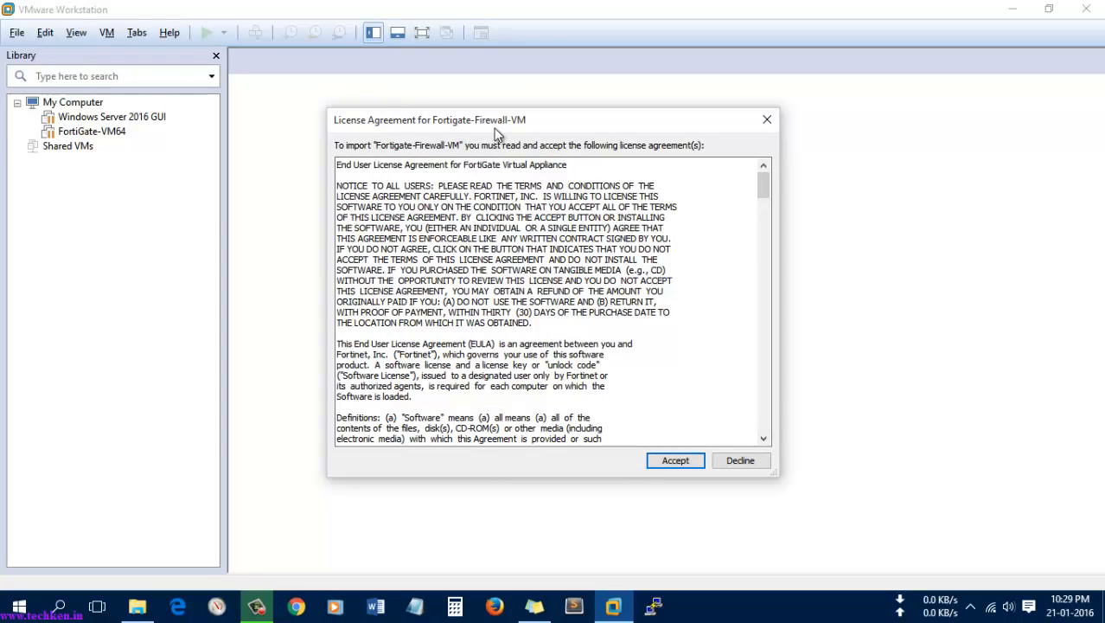
pyautogui.click(677, 465)
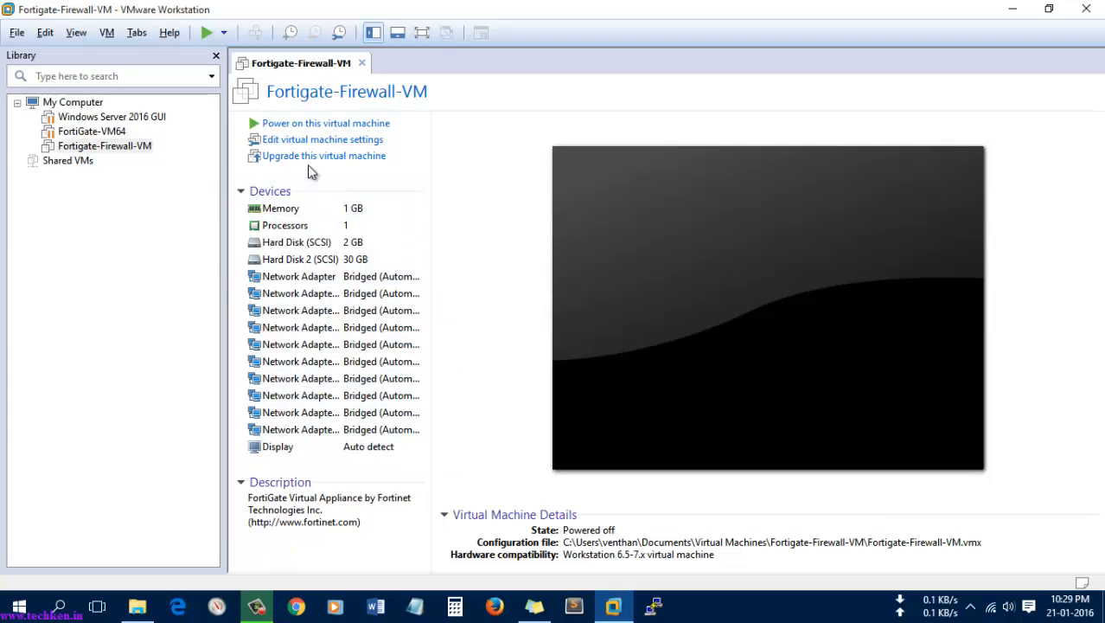
# Step: In the VM's hardware settings, set network adapters 1–5 to Custom: VMnet1 (Host-only)
pyautogui.click(320, 143)
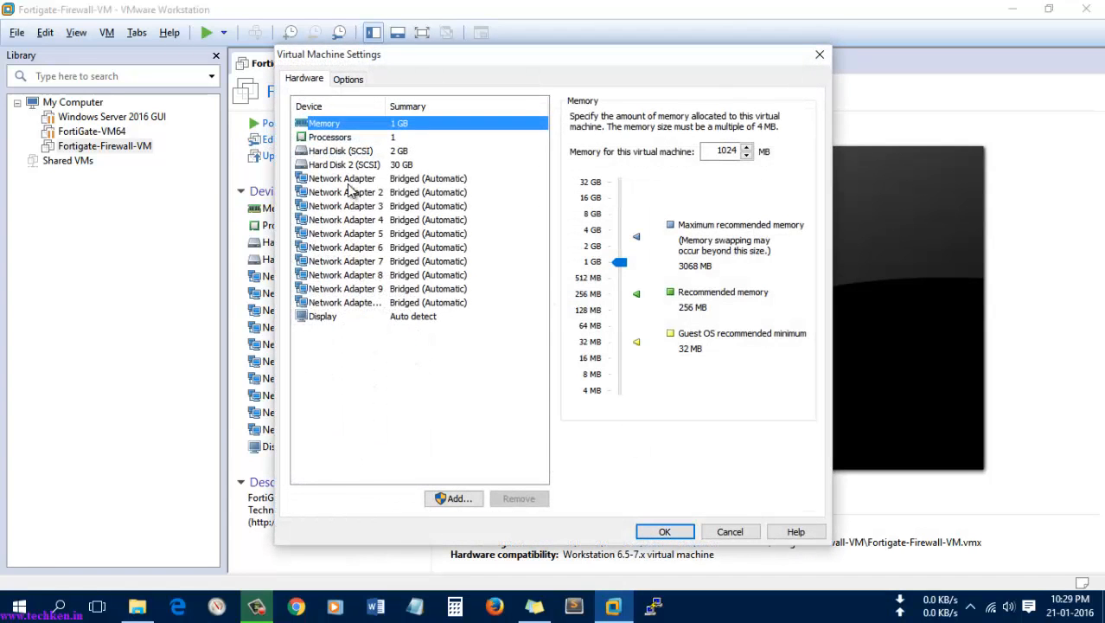
pyautogui.click(352, 179)
pyautogui.click(576, 247)
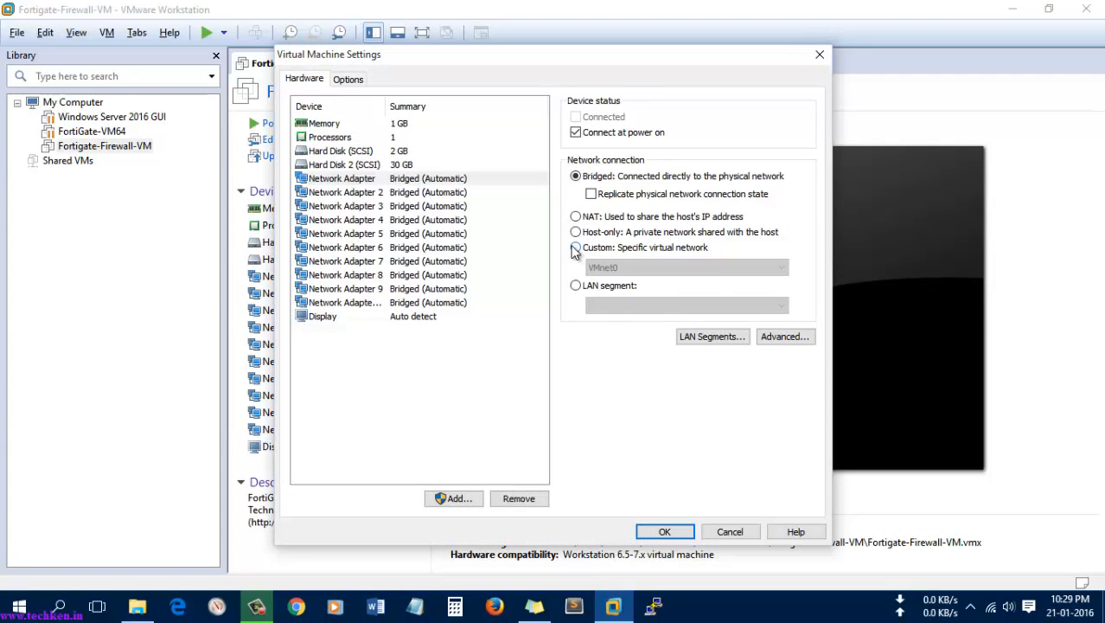
pyautogui.click(603, 268)
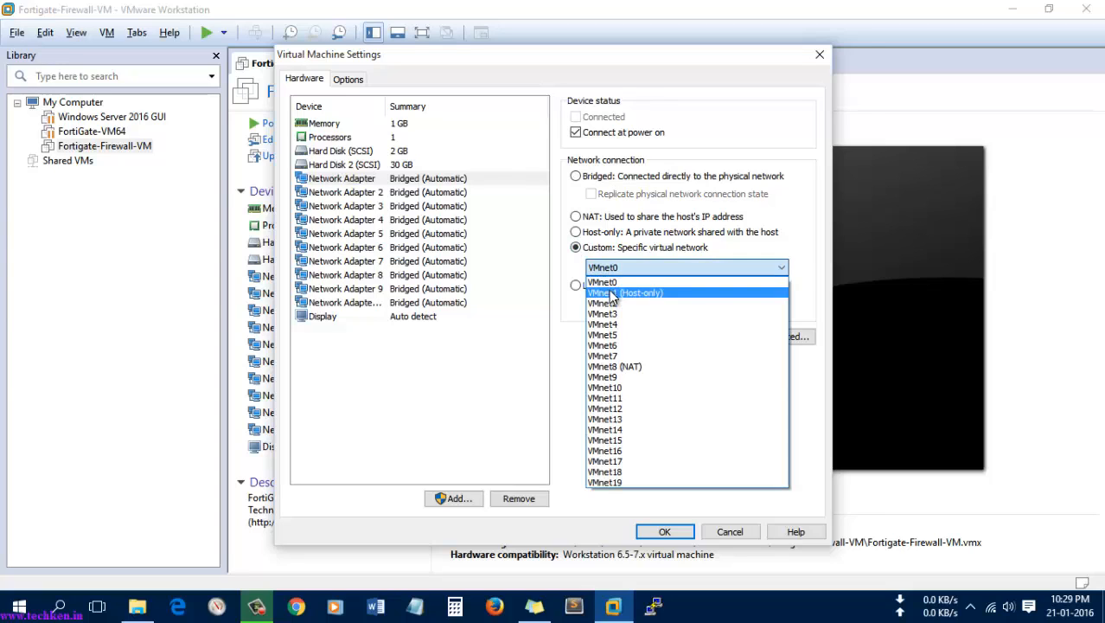
pyautogui.click(612, 293)
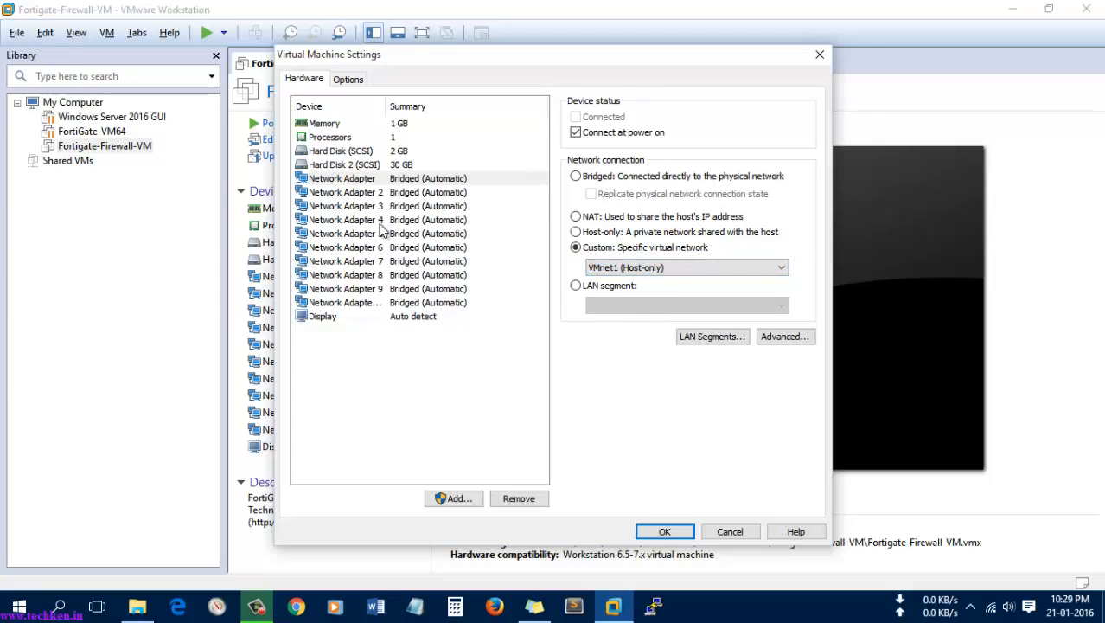
pyautogui.click(355, 194)
pyautogui.click(575, 247)
pyautogui.click(602, 268)
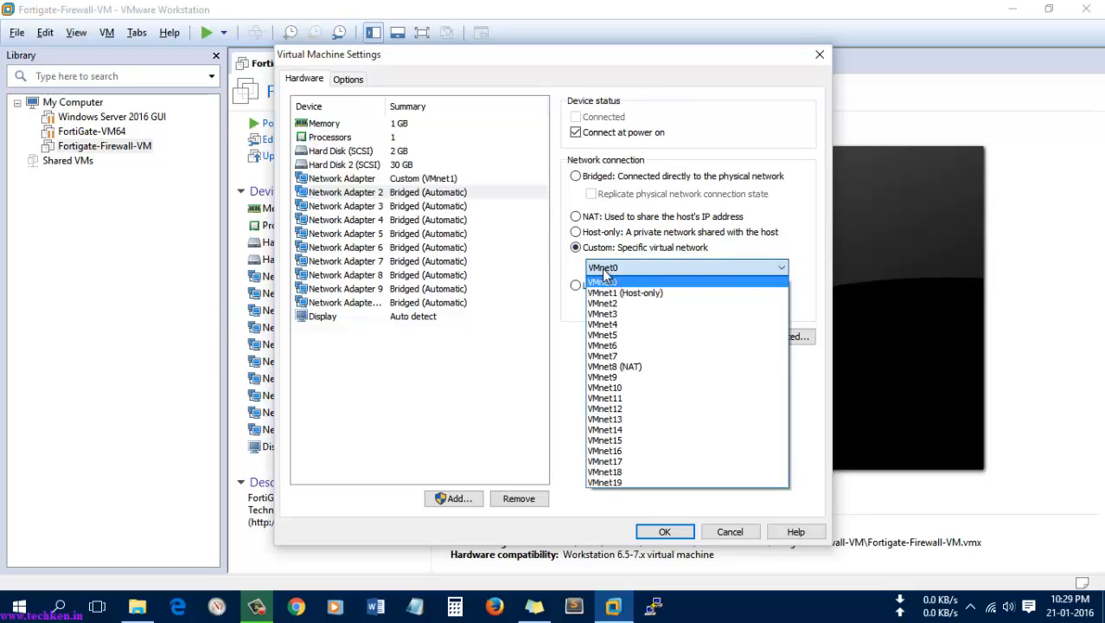
pyautogui.click(605, 290)
pyautogui.click(362, 208)
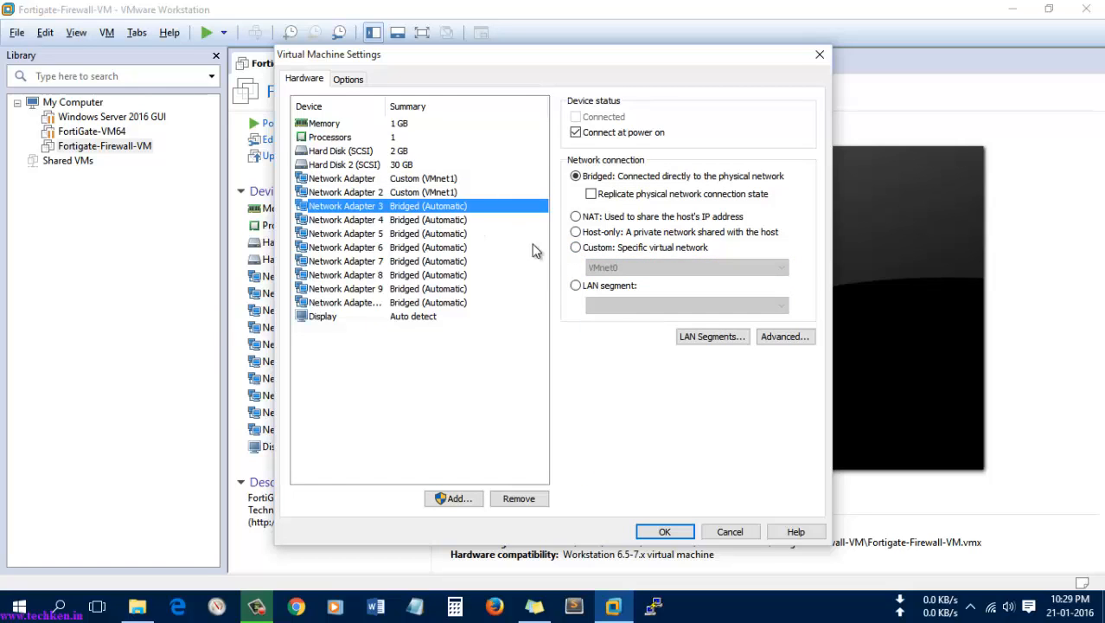
pyautogui.click(575, 248)
pyautogui.click(605, 267)
pyautogui.click(606, 291)
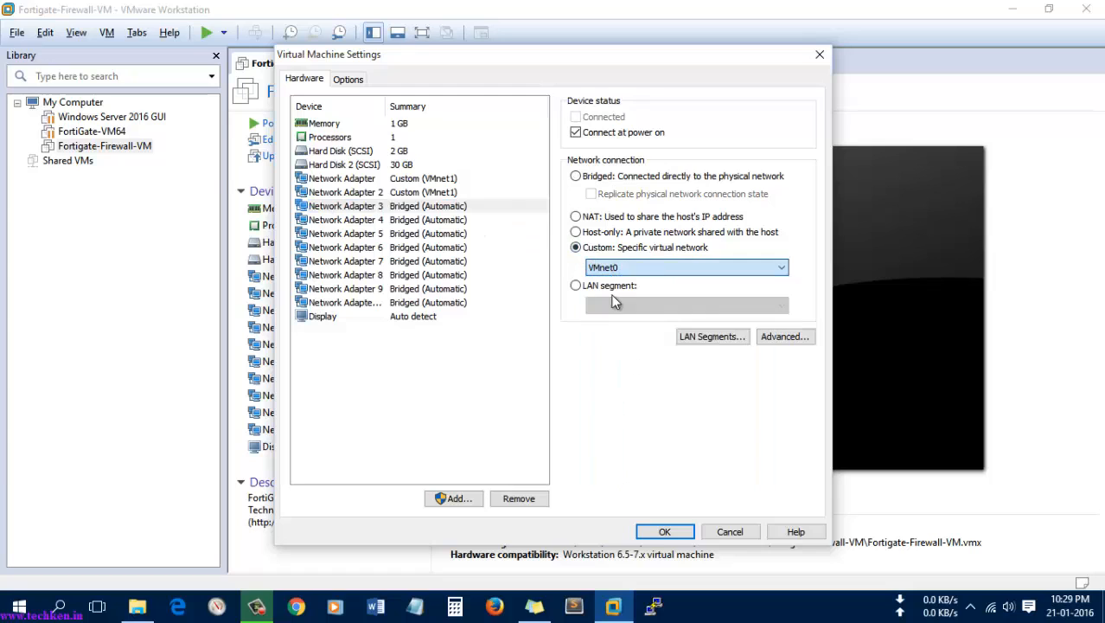
pyautogui.click(371, 219)
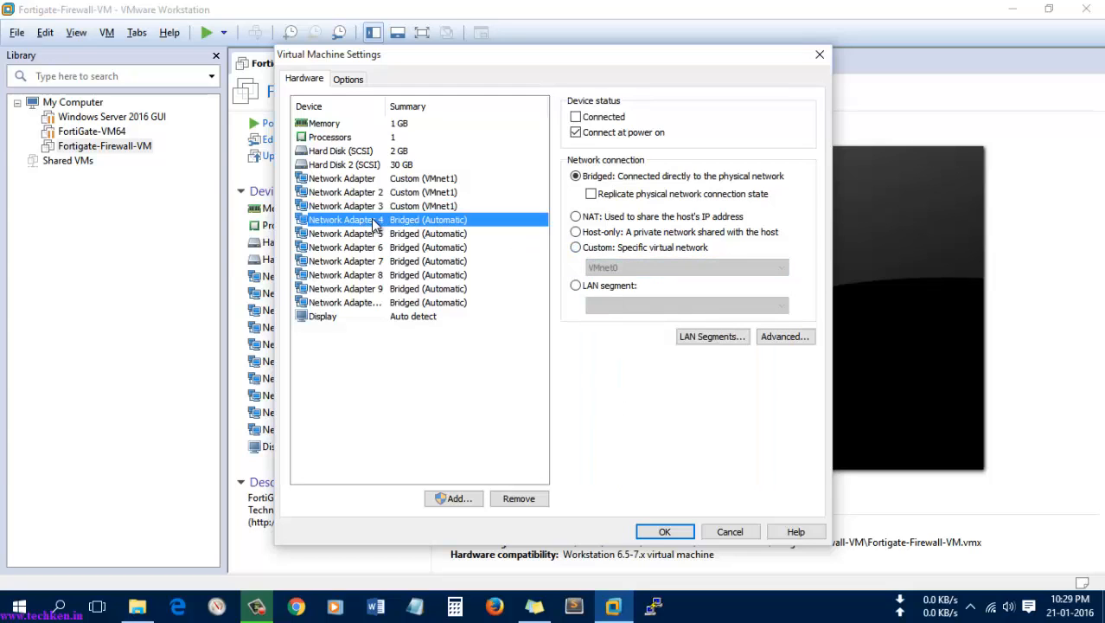
pyautogui.click(576, 247)
pyautogui.click(605, 267)
pyautogui.click(608, 290)
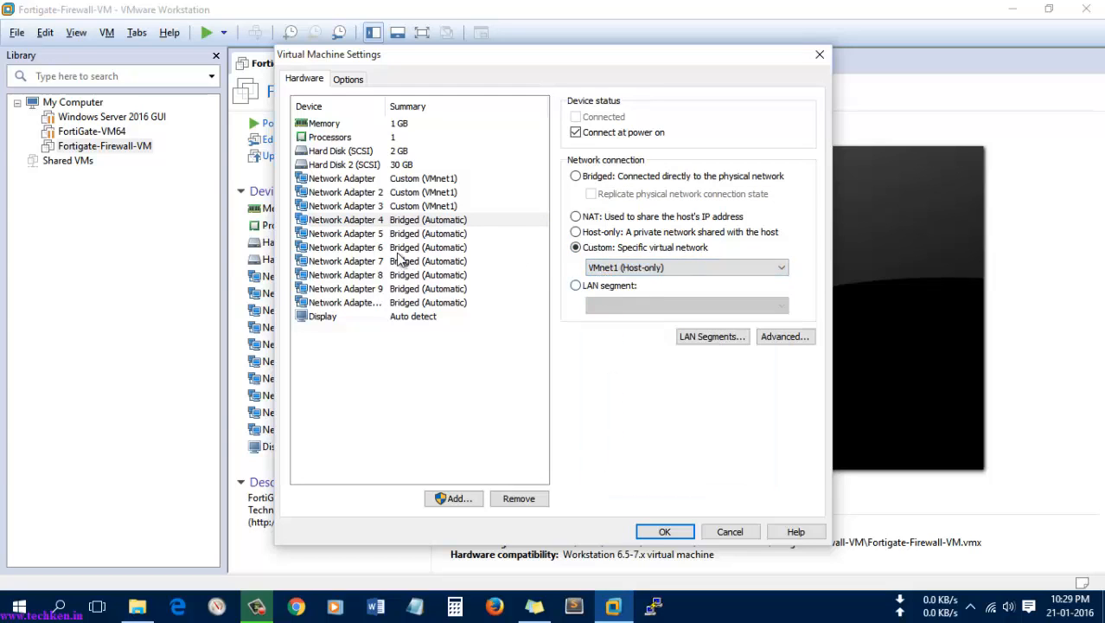
pyautogui.click(365, 233)
pyautogui.click(575, 247)
pyautogui.click(606, 267)
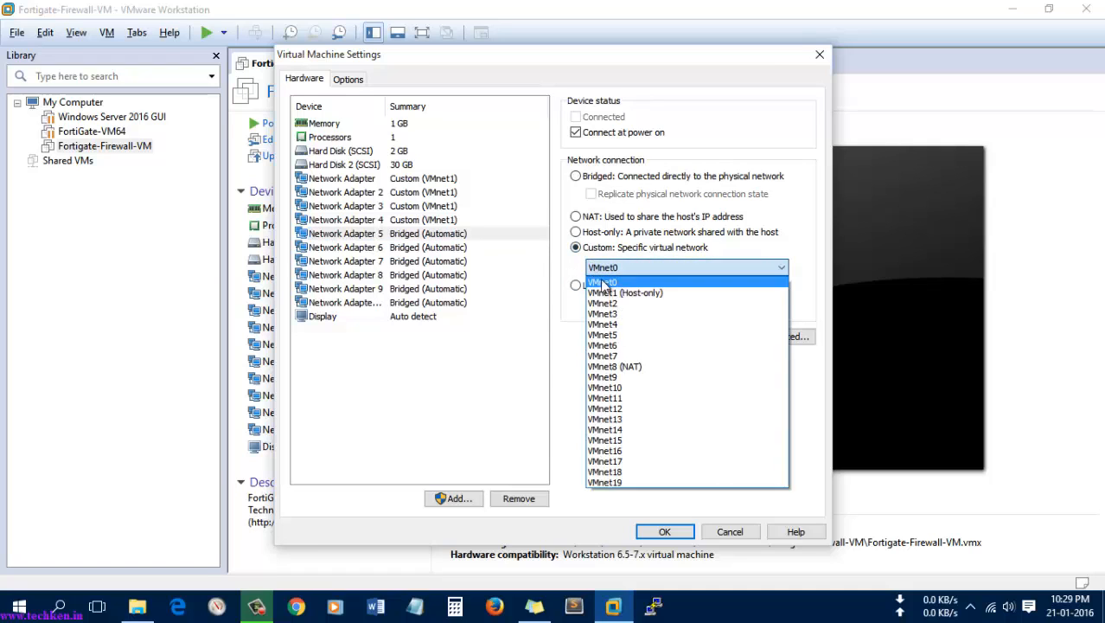
pyautogui.click(606, 292)
# Step: Set network adapters 6–10 to Custom: VMnet1 (Host-only) and save the settings
pyautogui.click(370, 248)
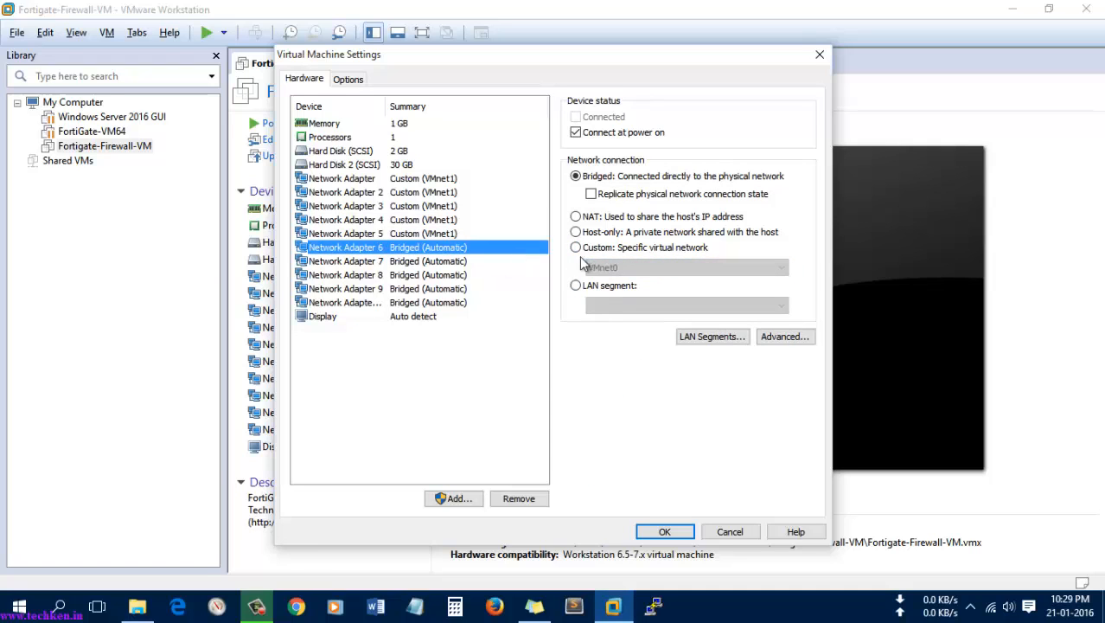
pyautogui.click(575, 248)
pyautogui.click(605, 267)
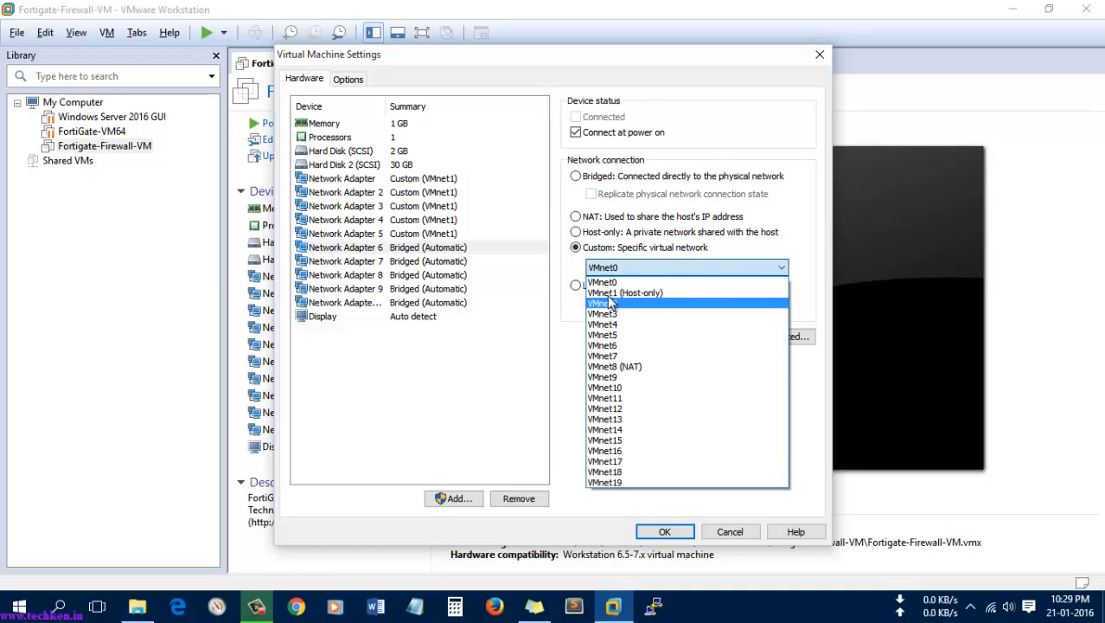
pyautogui.click(610, 291)
pyautogui.click(383, 253)
pyautogui.click(387, 261)
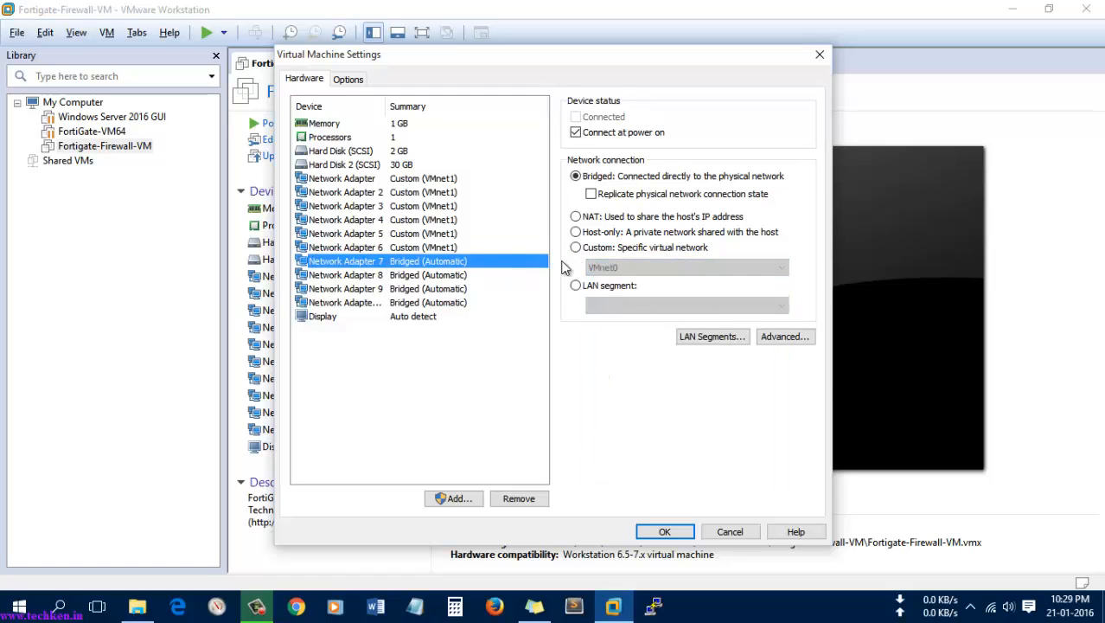
pyautogui.click(575, 248)
pyautogui.click(605, 268)
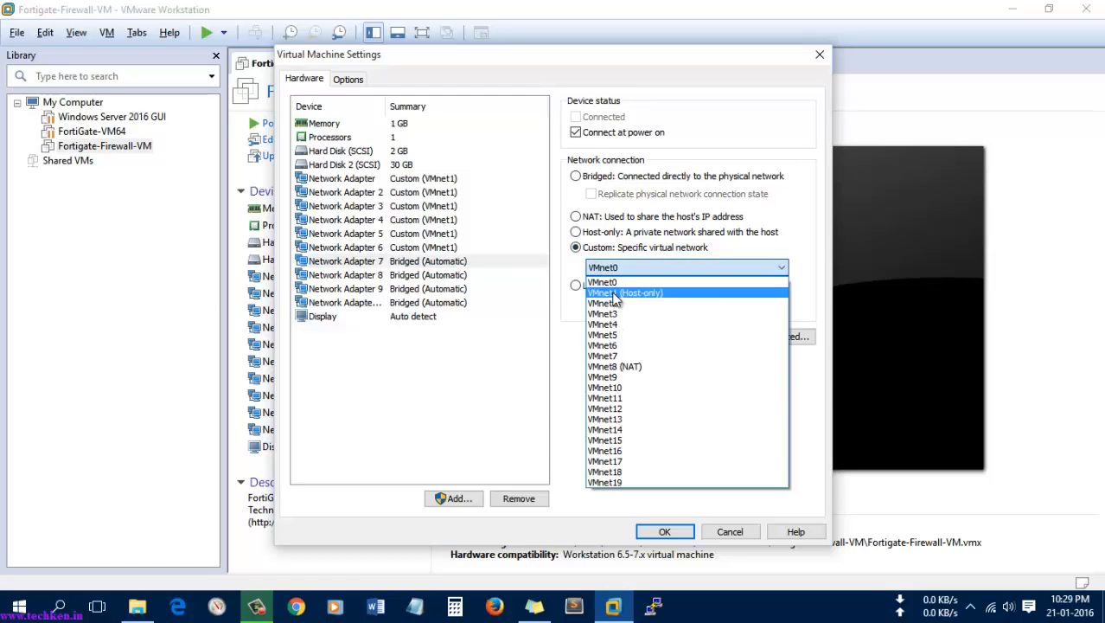
pyautogui.click(610, 291)
pyautogui.click(377, 276)
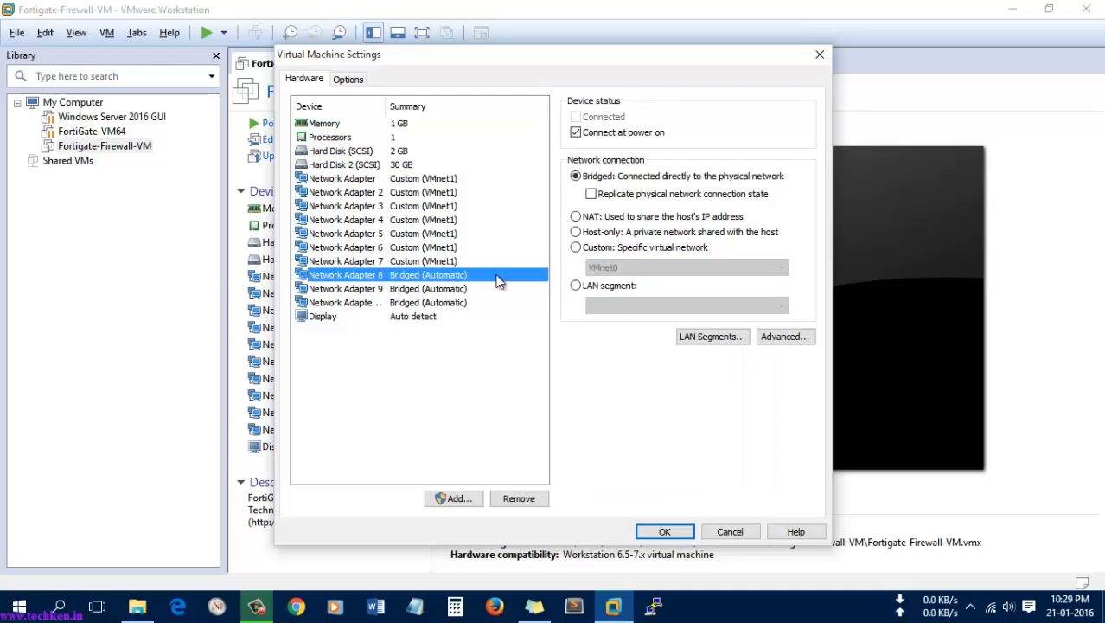
pyautogui.click(588, 249)
pyautogui.click(606, 267)
pyautogui.click(609, 291)
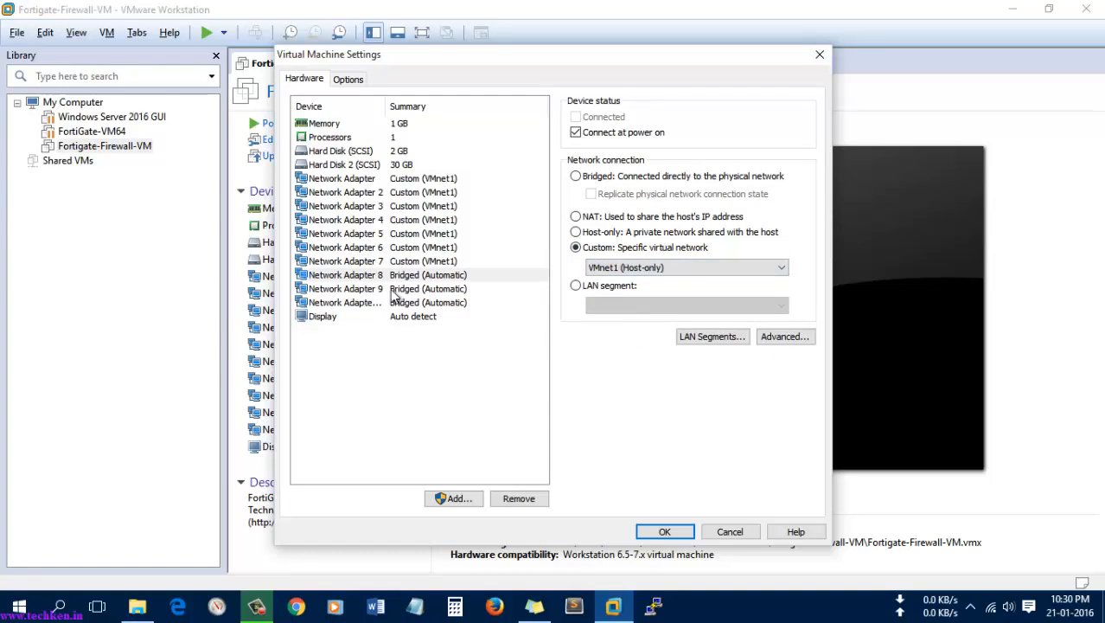
pyautogui.click(374, 290)
pyautogui.click(576, 248)
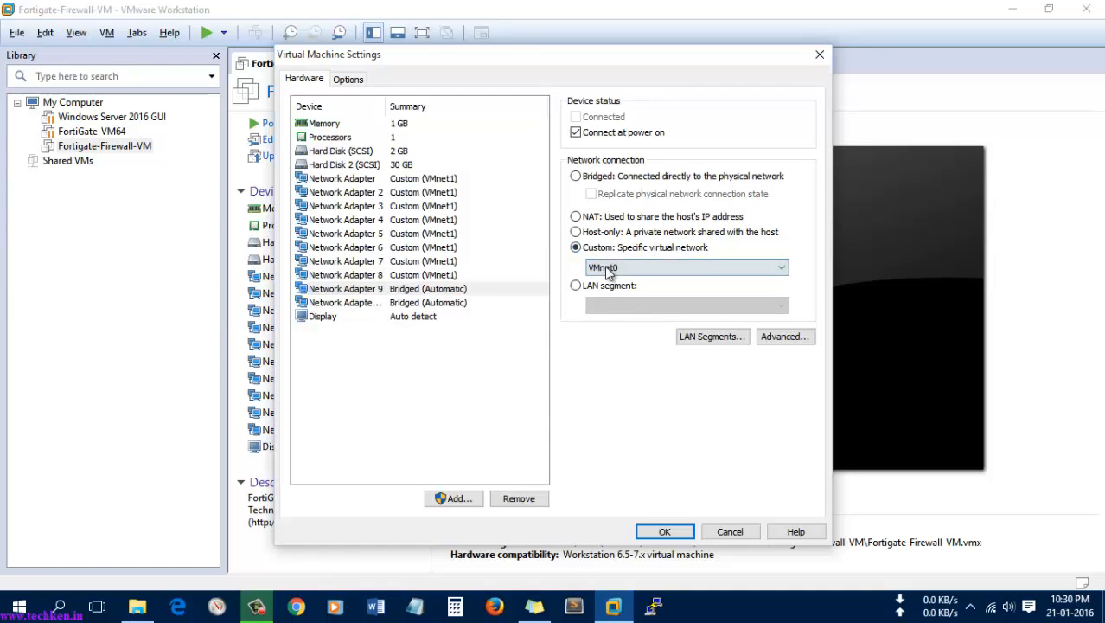
pyautogui.click(606, 267)
pyautogui.click(606, 291)
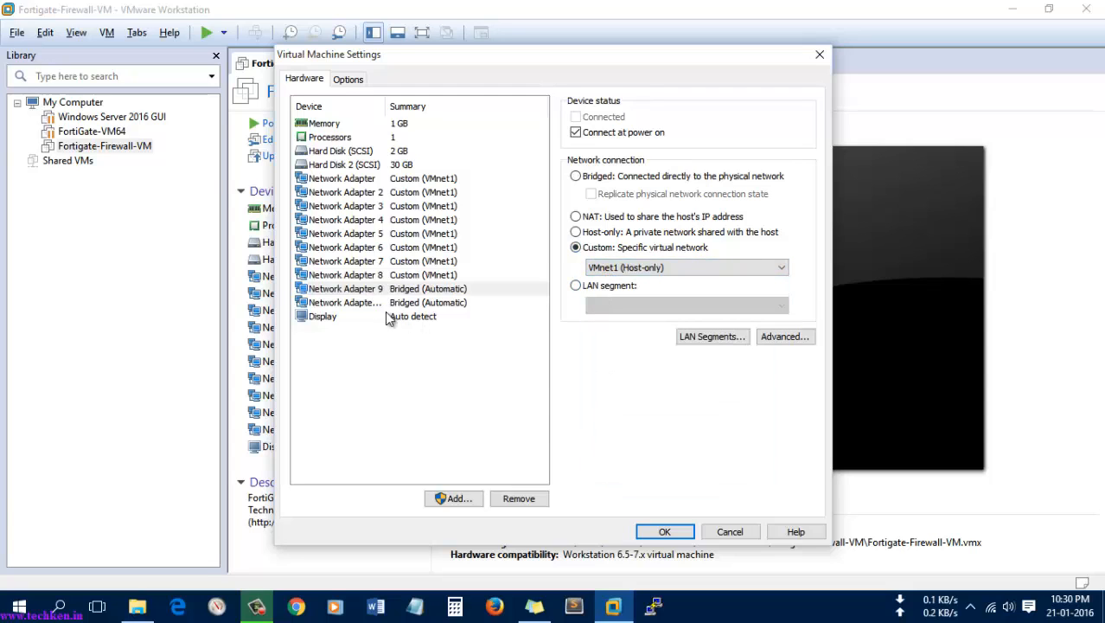
pyautogui.click(375, 304)
pyautogui.click(576, 249)
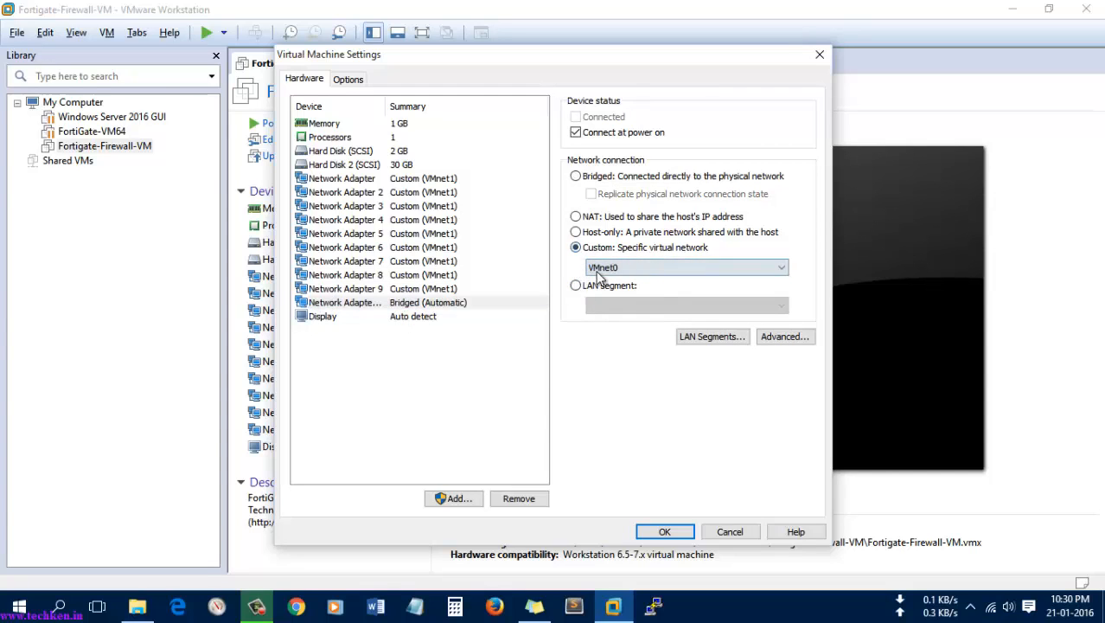
pyautogui.click(605, 267)
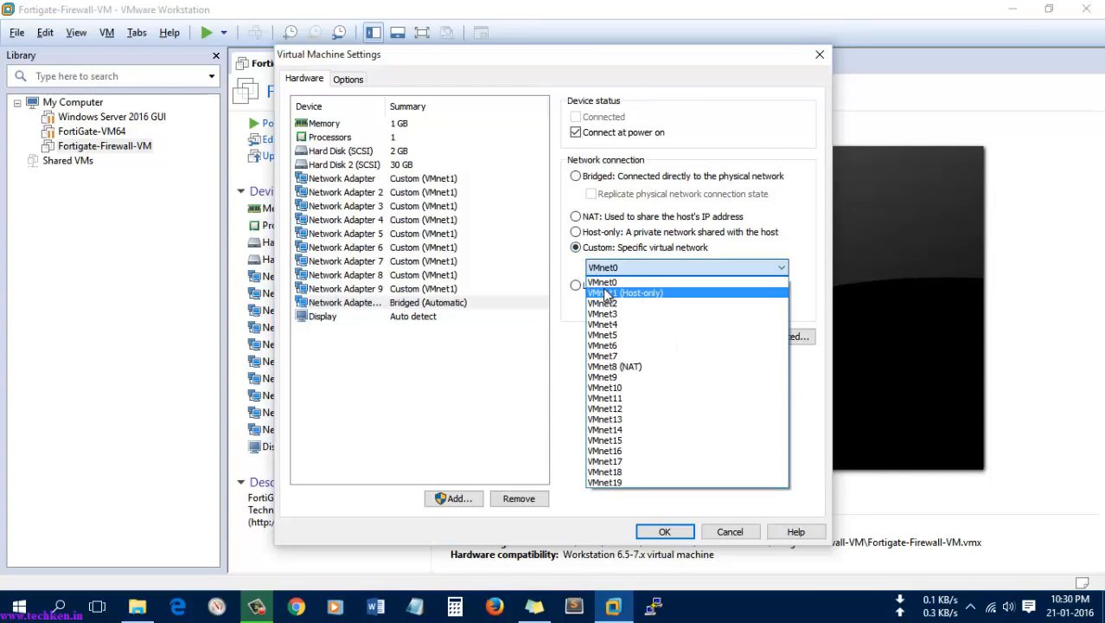
pyautogui.click(606, 294)
pyautogui.click(405, 290)
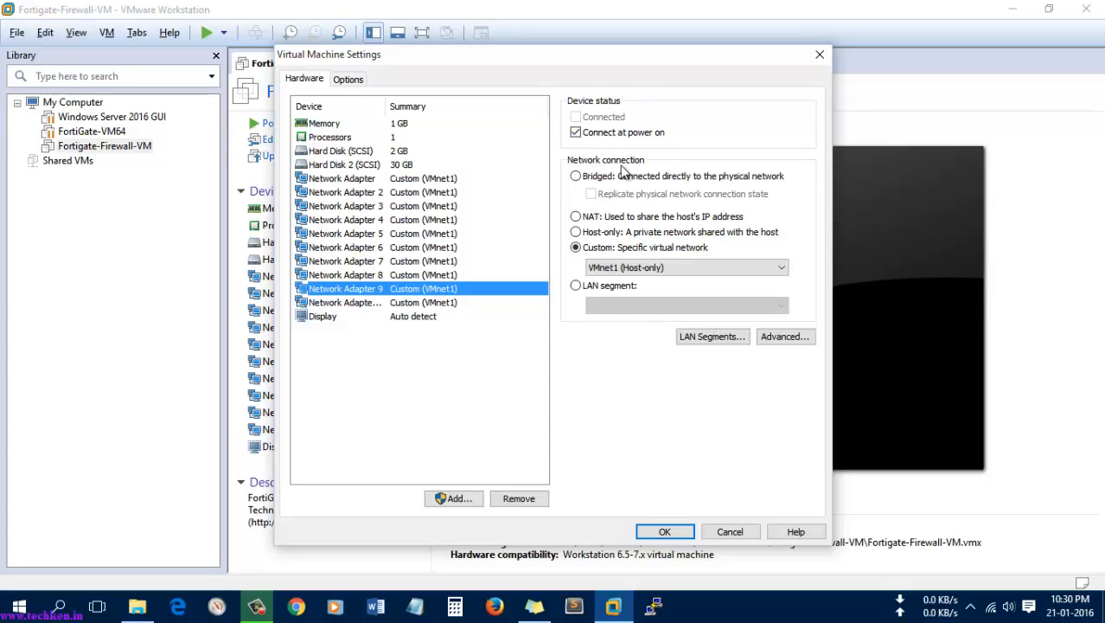
pyautogui.click(665, 531)
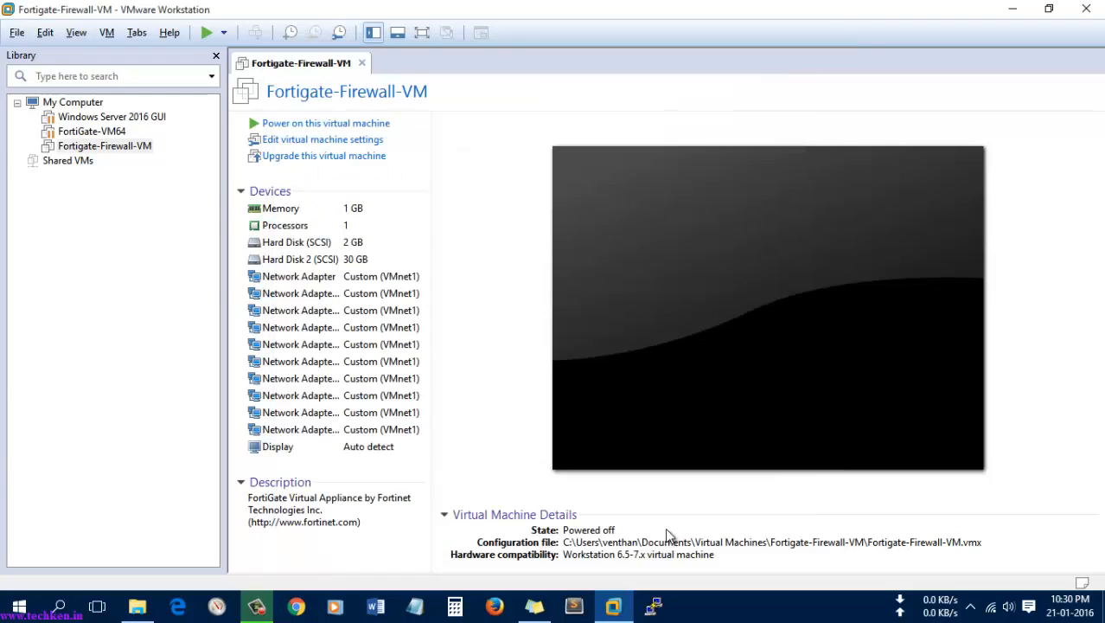
# Step: Power on Fortigate-Firewall-VM and view its console in full screen
pyautogui.click(327, 126)
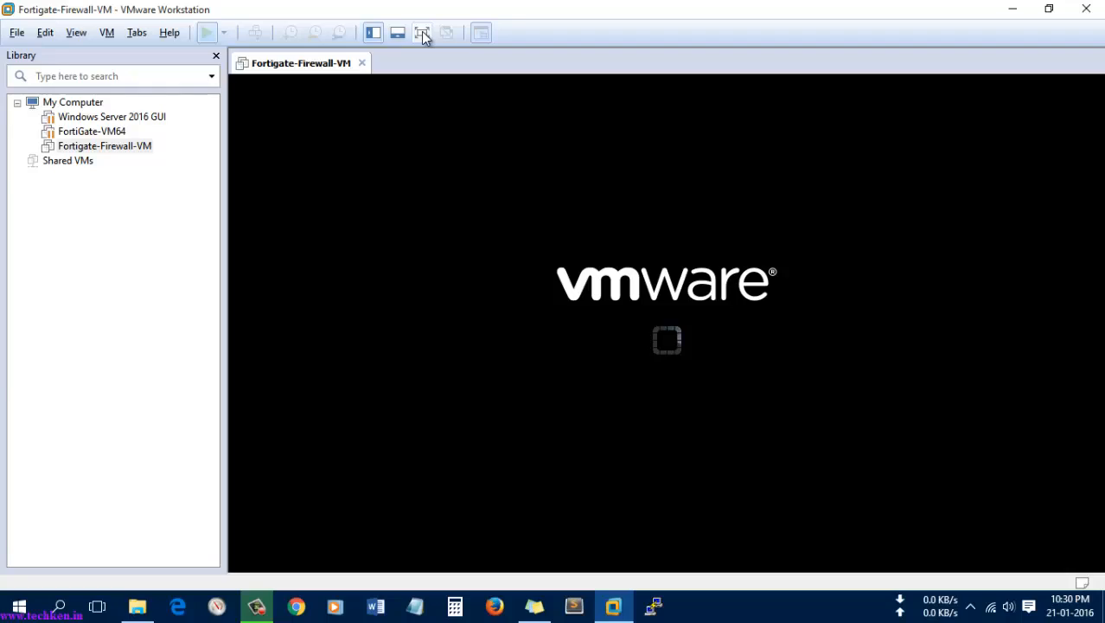
pyautogui.click(422, 33)
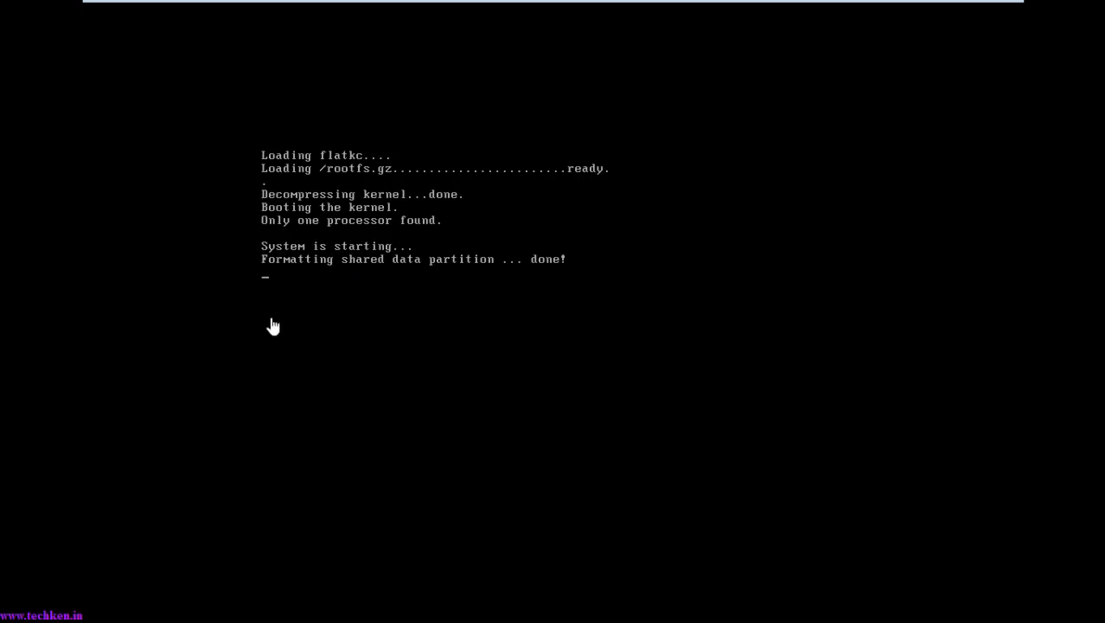
# Step: Log in to the FortiGate console as admin and list interfaces with 'show system interface'
pyautogui.click(577, 420)
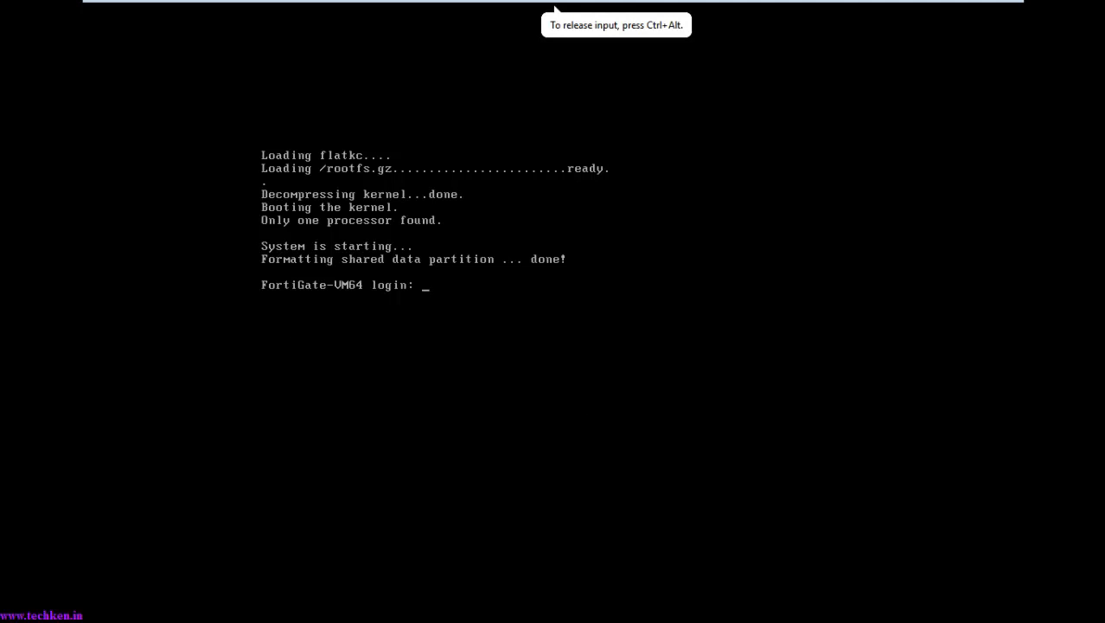
pyautogui.write('admin')
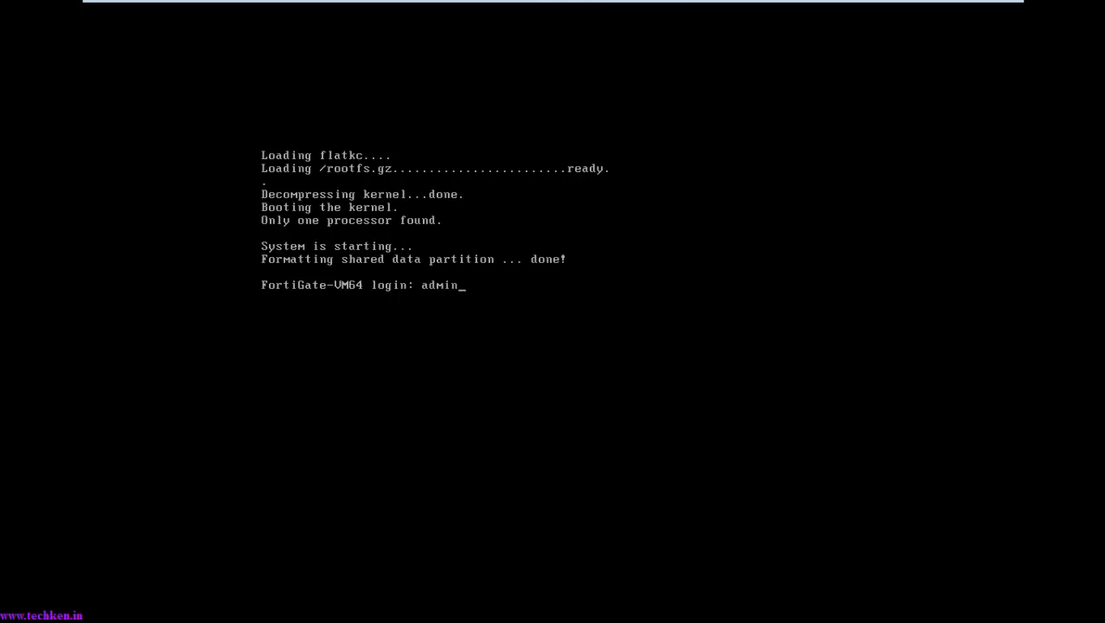
pyautogui.press('Return')
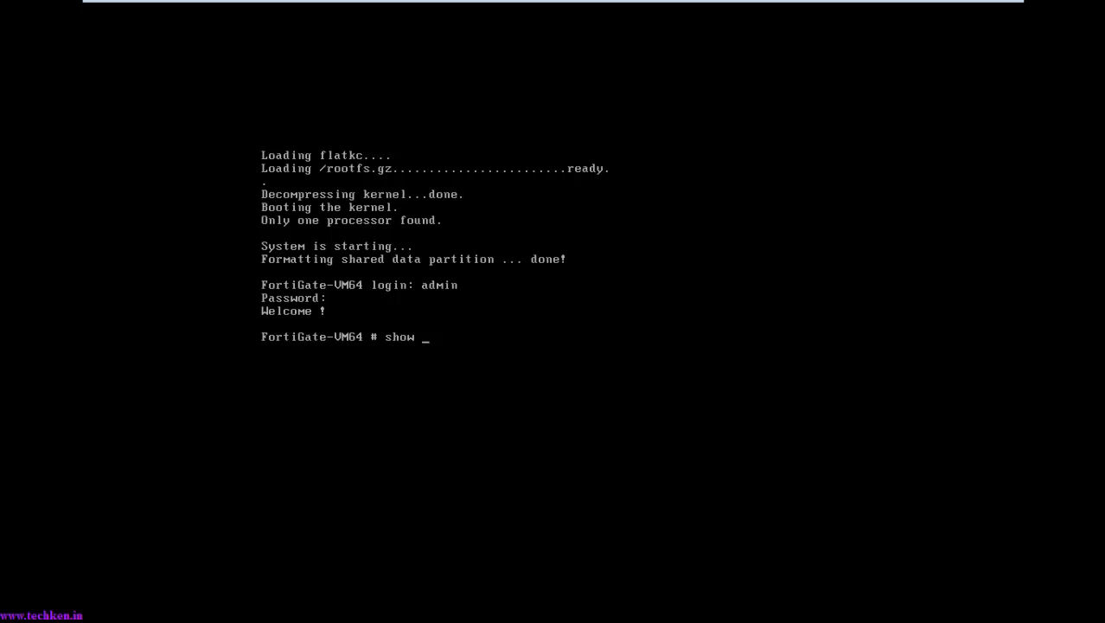
pyautogui.write('system interface')
pyautogui.press('Return')
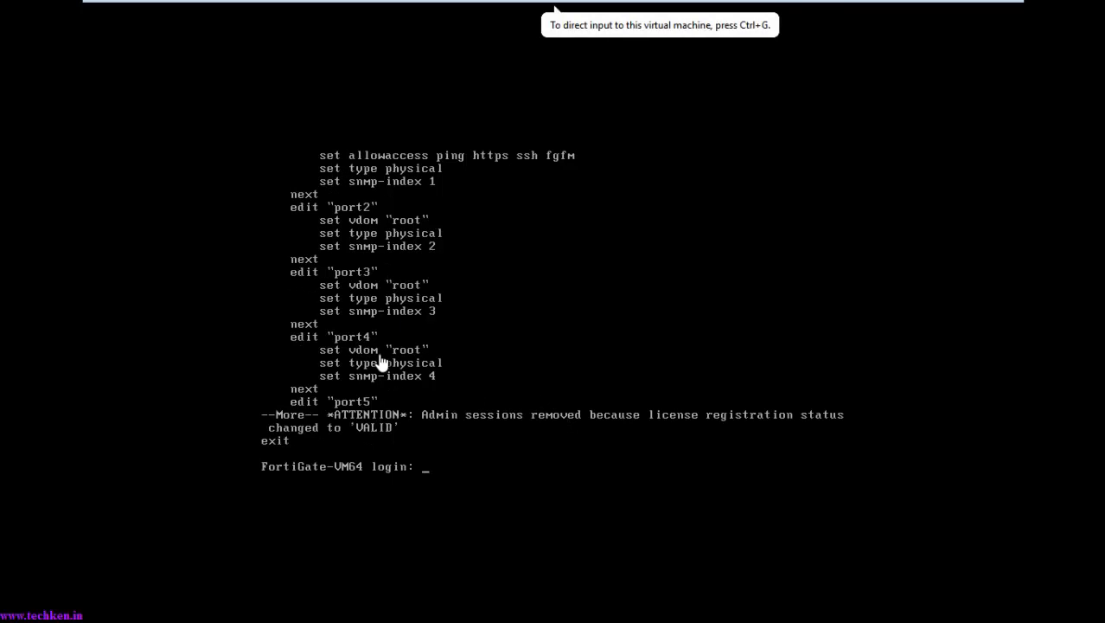
pyautogui.click(425, 468)
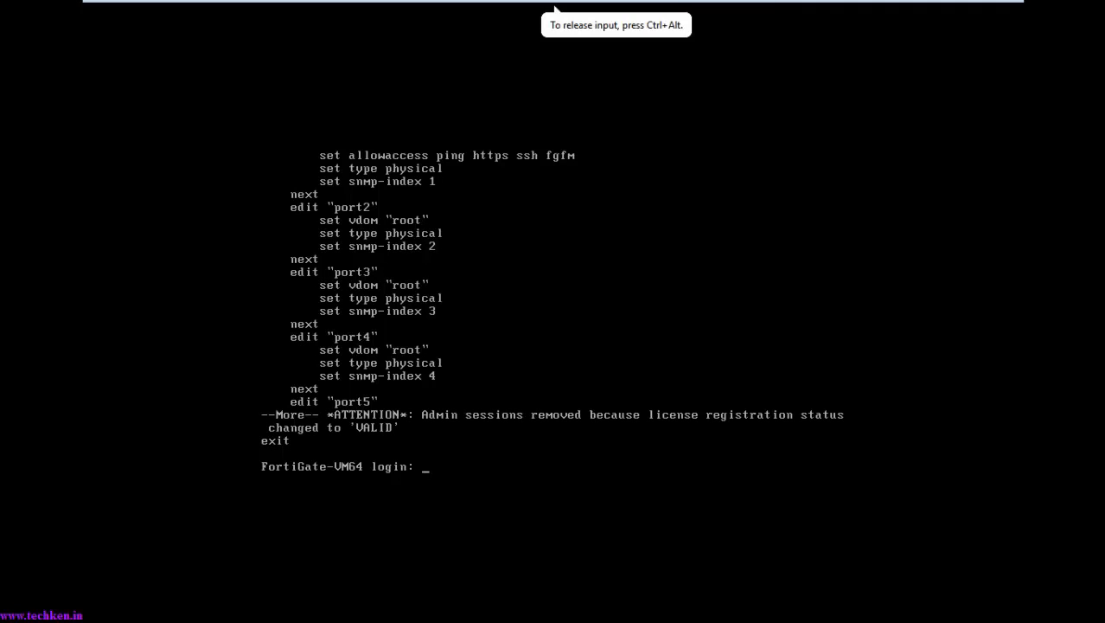
# Step: Log back in to the FortiGate console as admin with a blank password
pyautogui.write('admin')
pyautogui.press('Return')
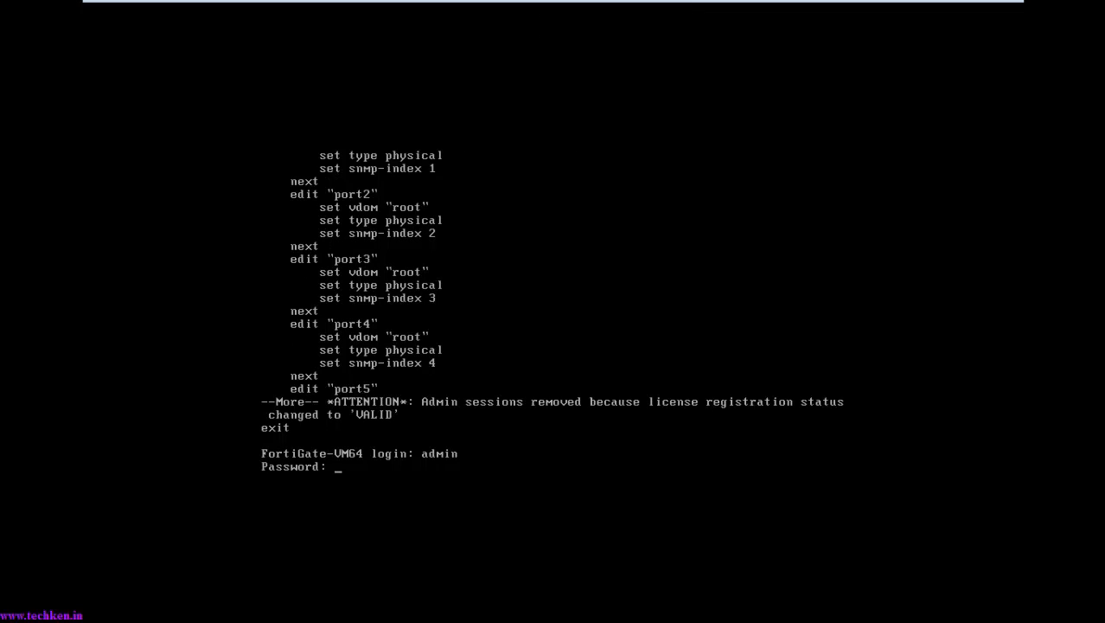
pyautogui.press('Return')
# Step: Run a corrected 'show system interface' and page through the listing to port9
pyautogui.write('syste')
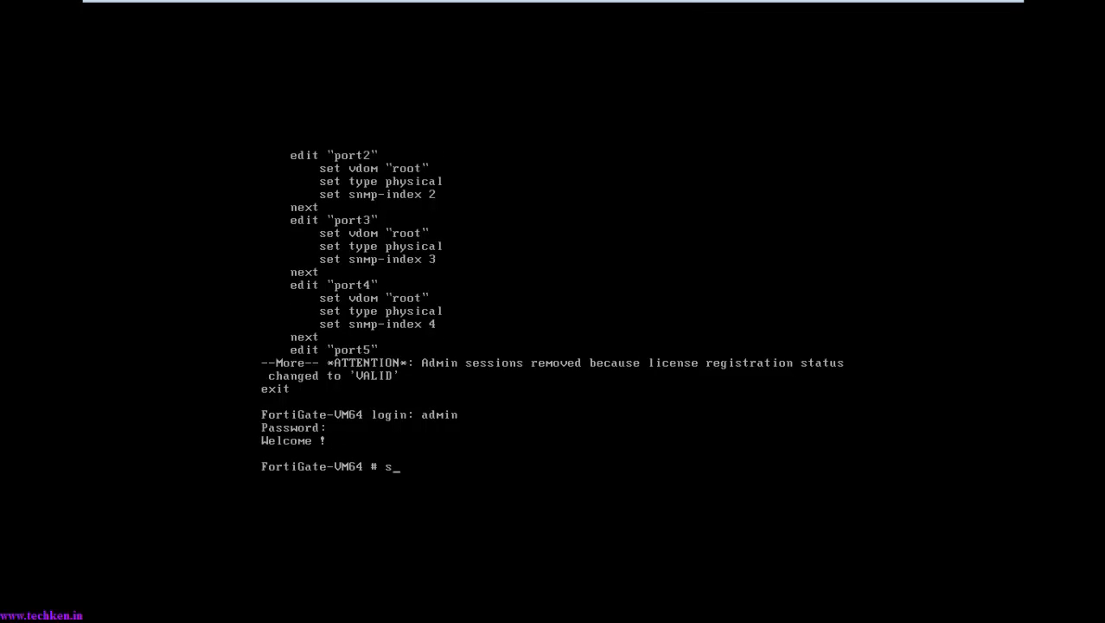
pyautogui.press('BackSpace')
pyautogui.press('BackSpace')
pyautogui.press('BackSpace')
pyautogui.press('BackSpace')
pyautogui.write('hos')
pyautogui.press('BackSpace')
pyautogui.write('w system interafce')
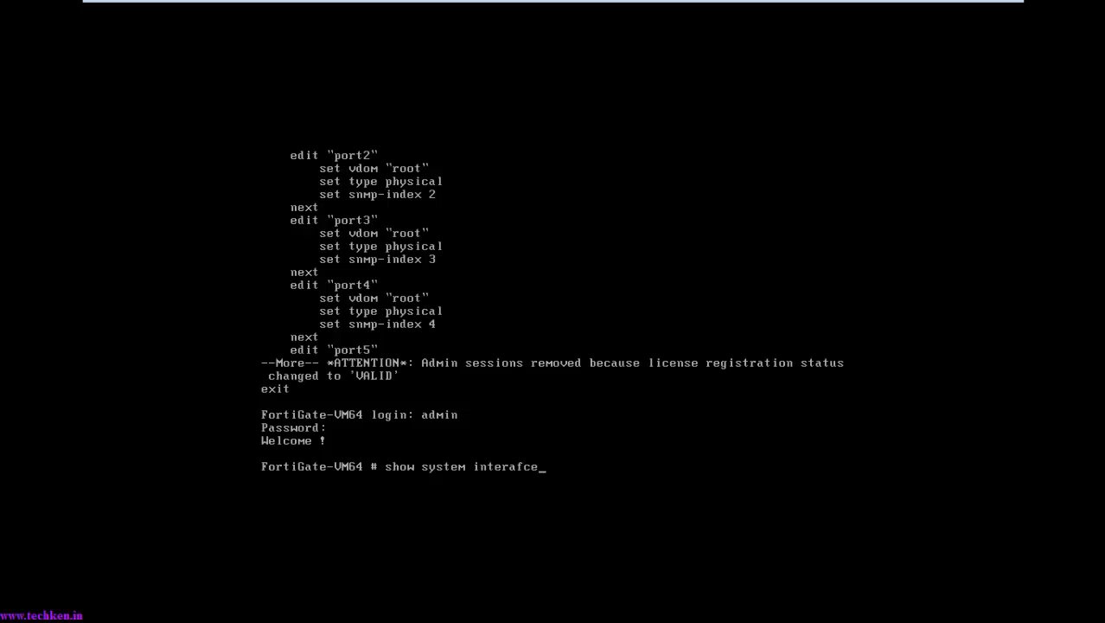
pyautogui.press('BackSpace')
pyautogui.press('BackSpace')
pyautogui.write('ace')
pyautogui.press('Return')
pyautogui.press('Up')
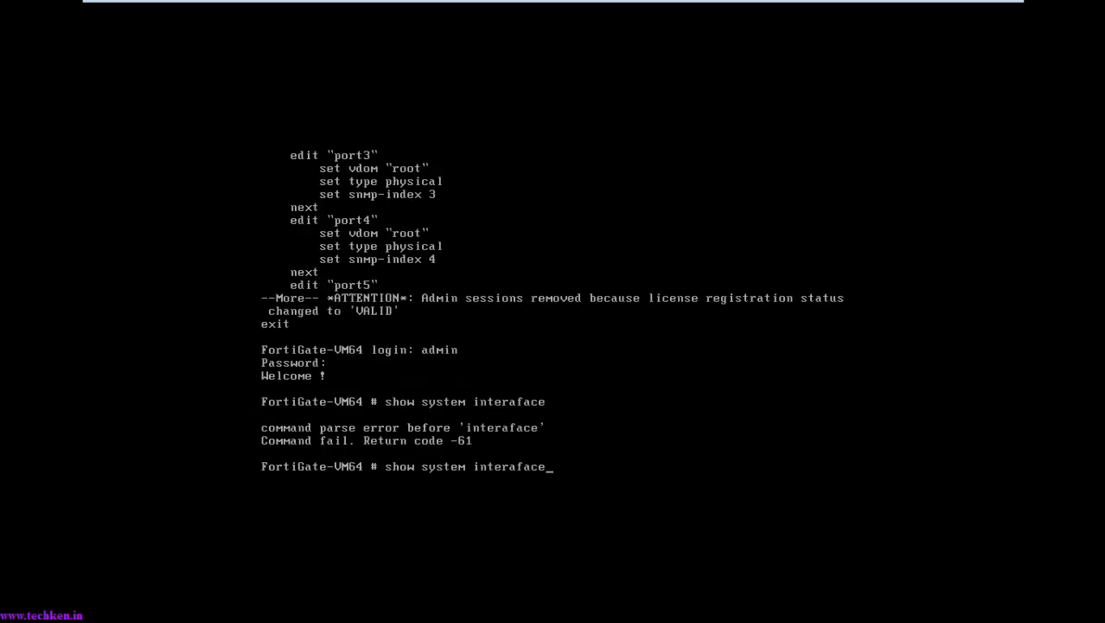
pyautogui.press('BackSpace')
pyautogui.press('BackSpace')
pyautogui.press('BackSpace')
pyautogui.press('BackSpace')
pyautogui.press('BackSpace')
pyautogui.write('face')
pyautogui.press('Return')
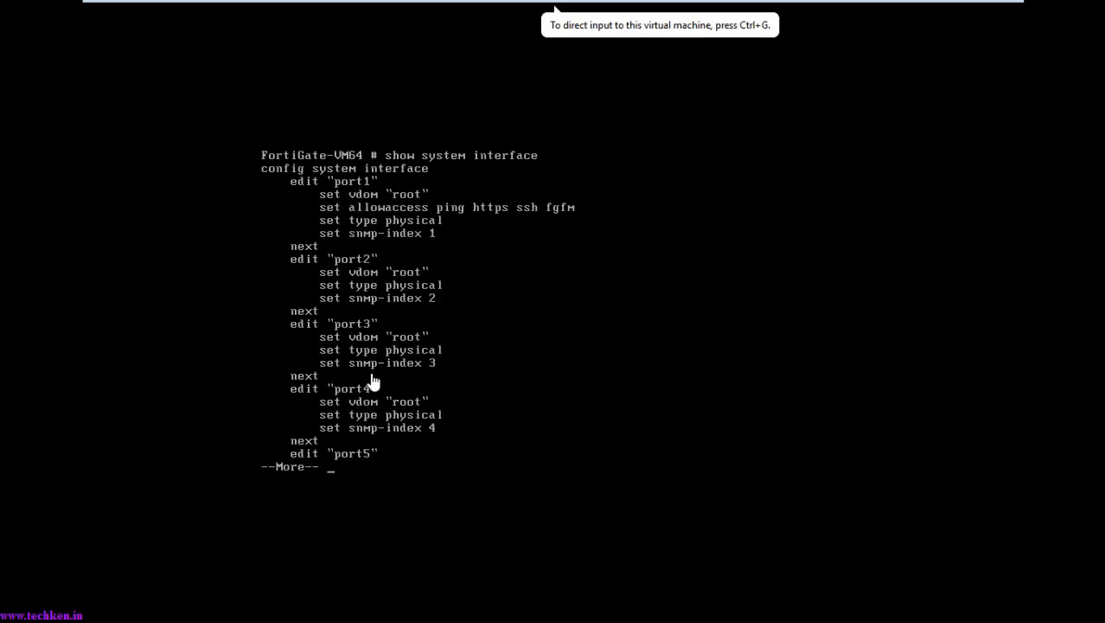
pyautogui.click(413, 427)
pyautogui.press('space')
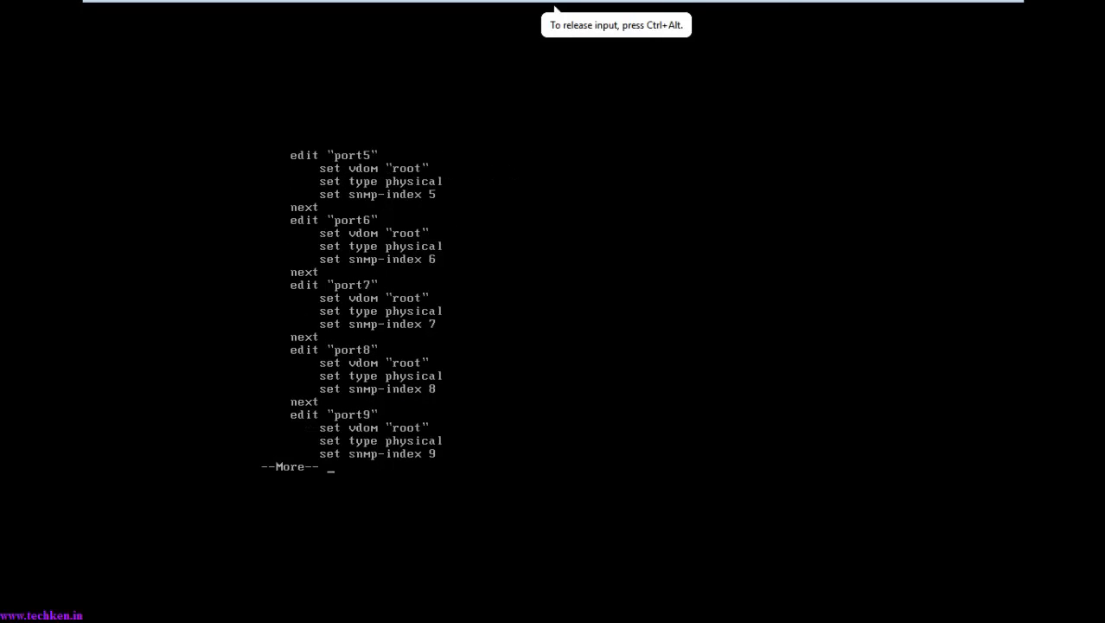
pyautogui.press('space')
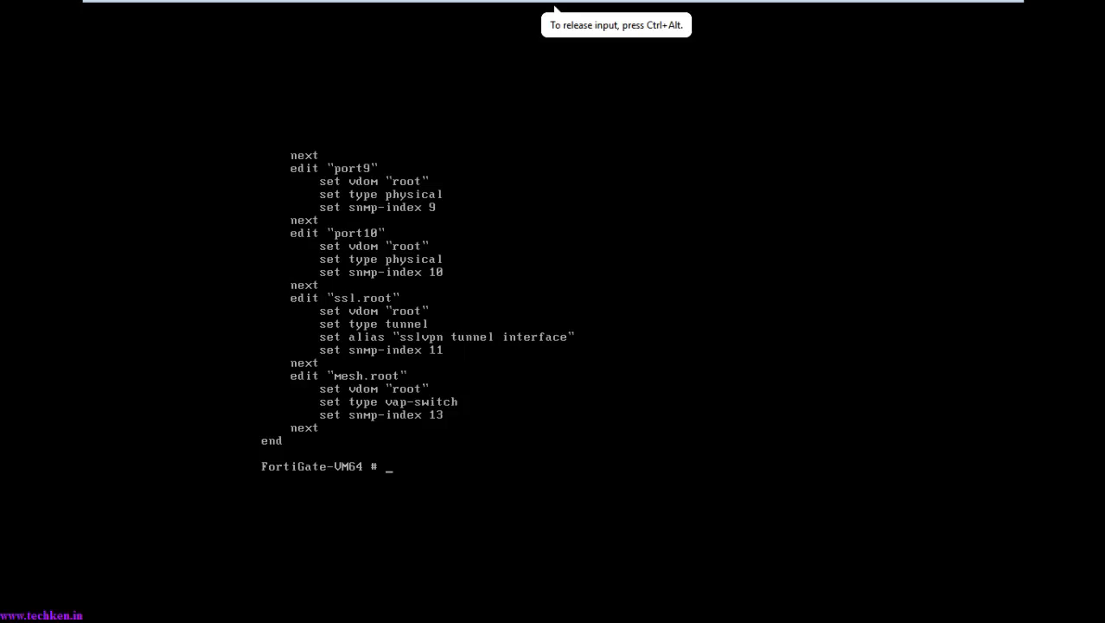
# Step: Enter 'config system interface' mode and start editing port1
pyautogui.write('config ')
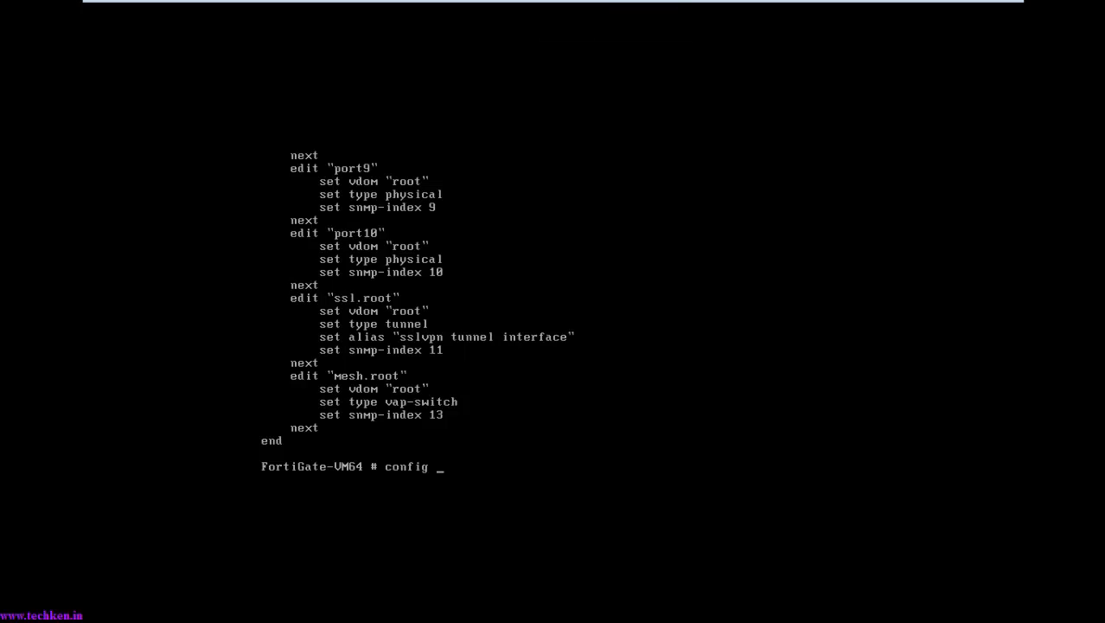
pyautogui.write('system inter')
pyautogui.press('Tab')
pyautogui.press('Return')
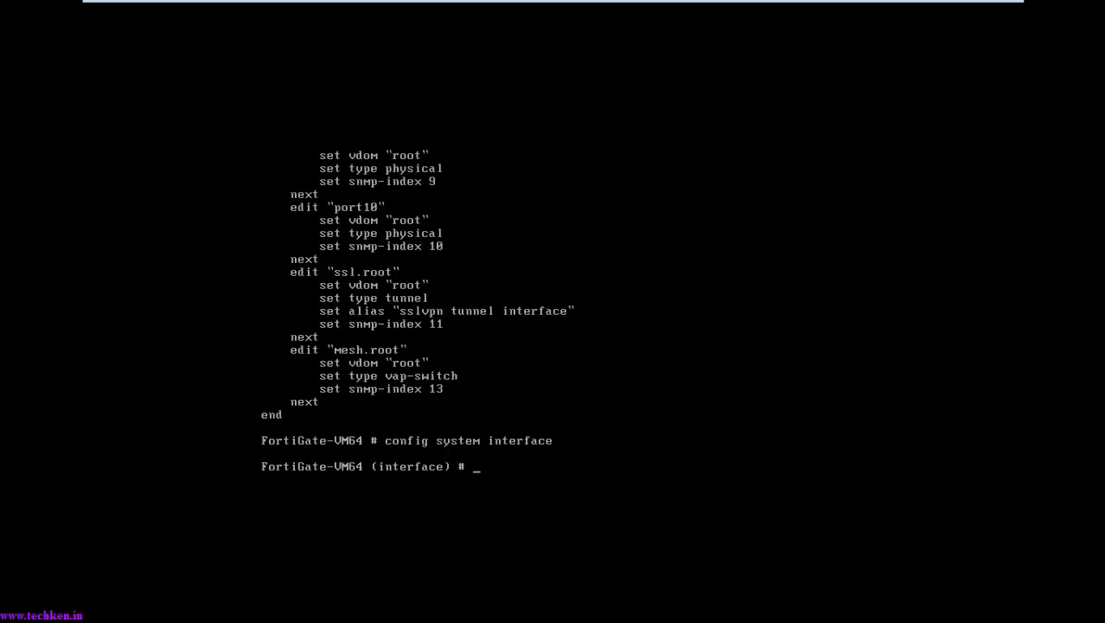
pyautogui.write('edit port1')
pyautogui.press('Return')
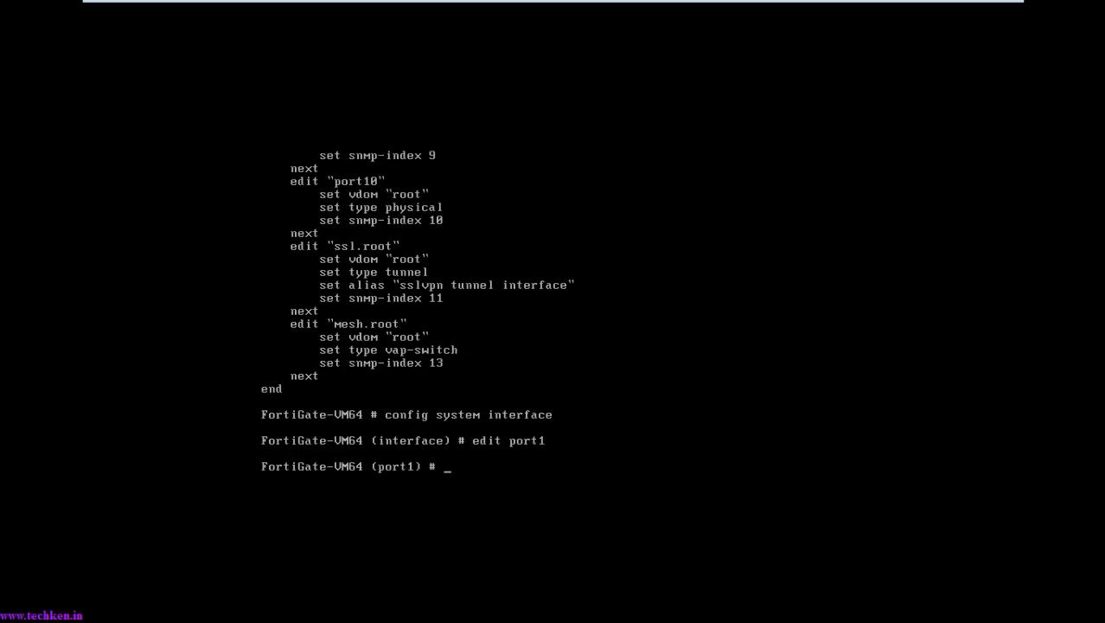
# Step: Set port1's IP to 192.168.5.130 with mask 255.255.255.0
pyautogui.write('set')
pyautogui.write(' ip ')
pyautogui.write('~~')
pyautogui.press('BackSpace')
pyautogui.press('BackSpace')
pyautogui.write('192.168.5.')
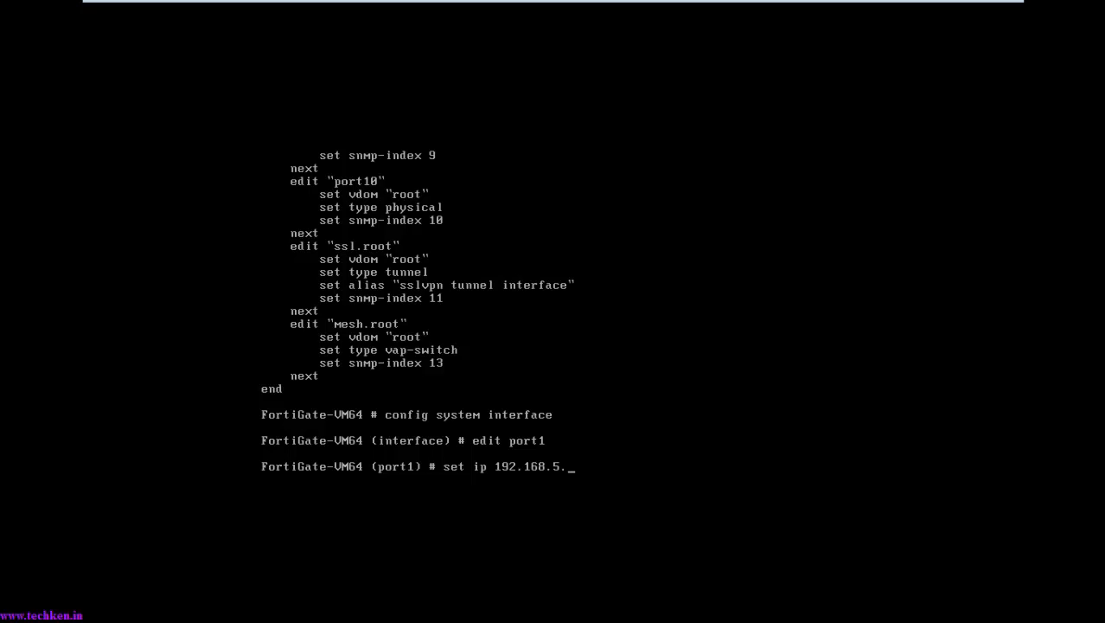
pyautogui.write('130 255.255.255.0')
pyautogui.press('Return')
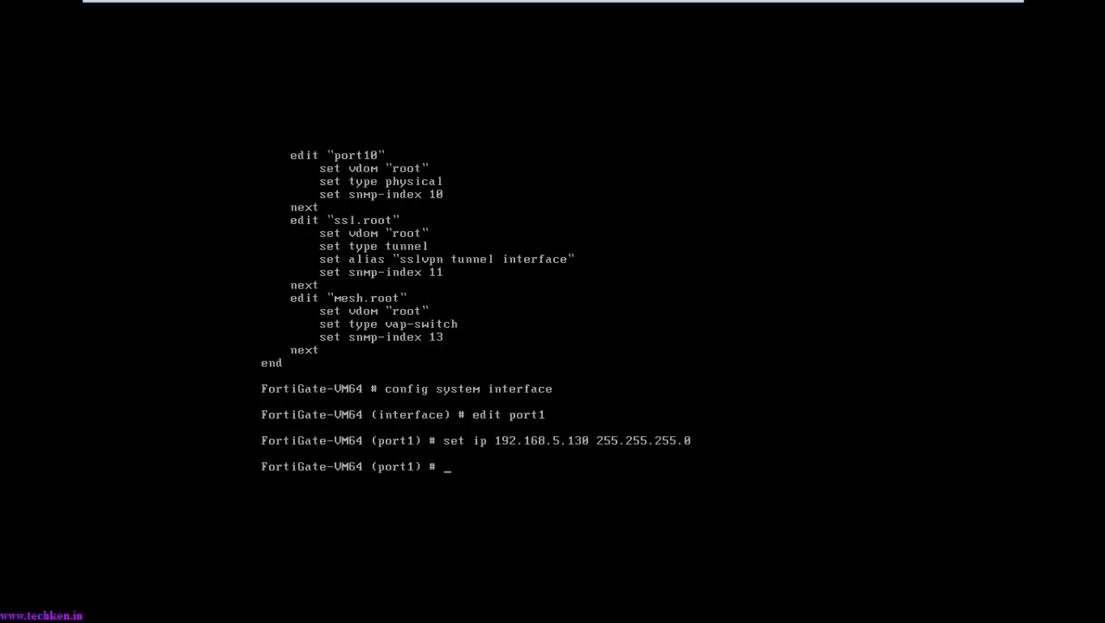
# Step: Set port1 allowaccess to http, https, telnet, ping and ssh
pyautogui.write('set allowaccess')
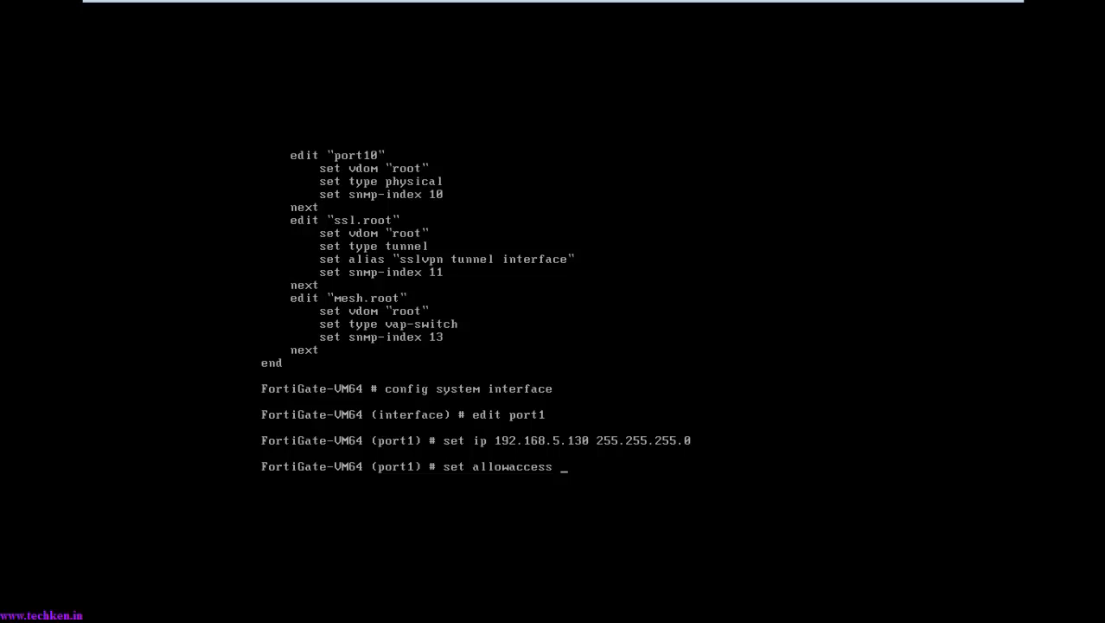
pyautogui.write('pi')
pyautogui.press('BackSpace')
pyautogui.press('BackSpace')
pyautogui.write('http https telnet ')
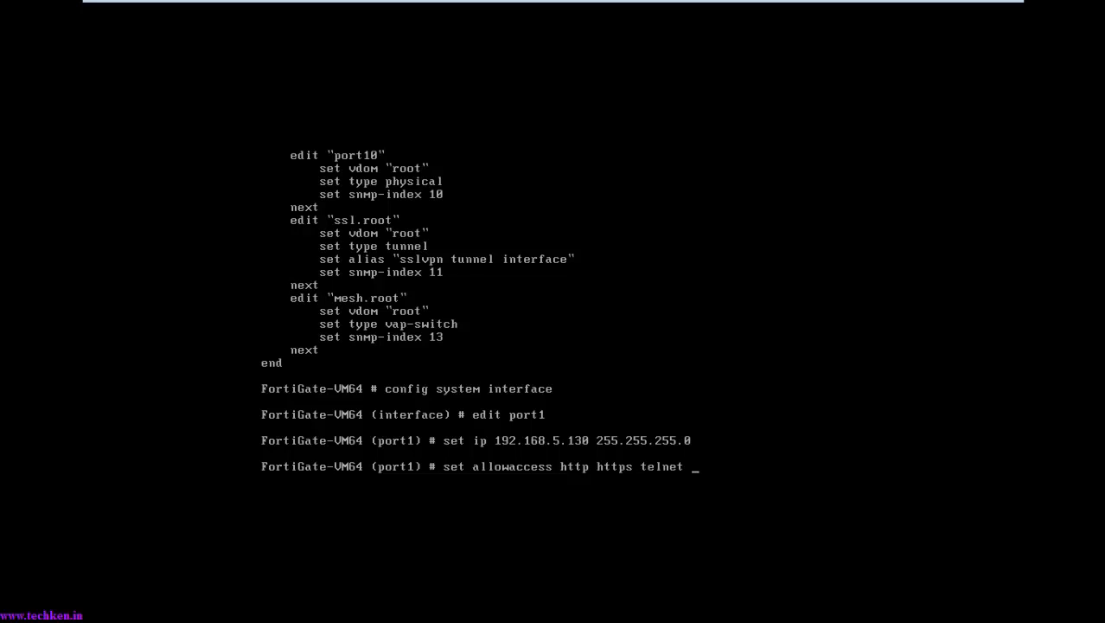
pyautogui.write('ping ssh')
pyautogui.press('Return')
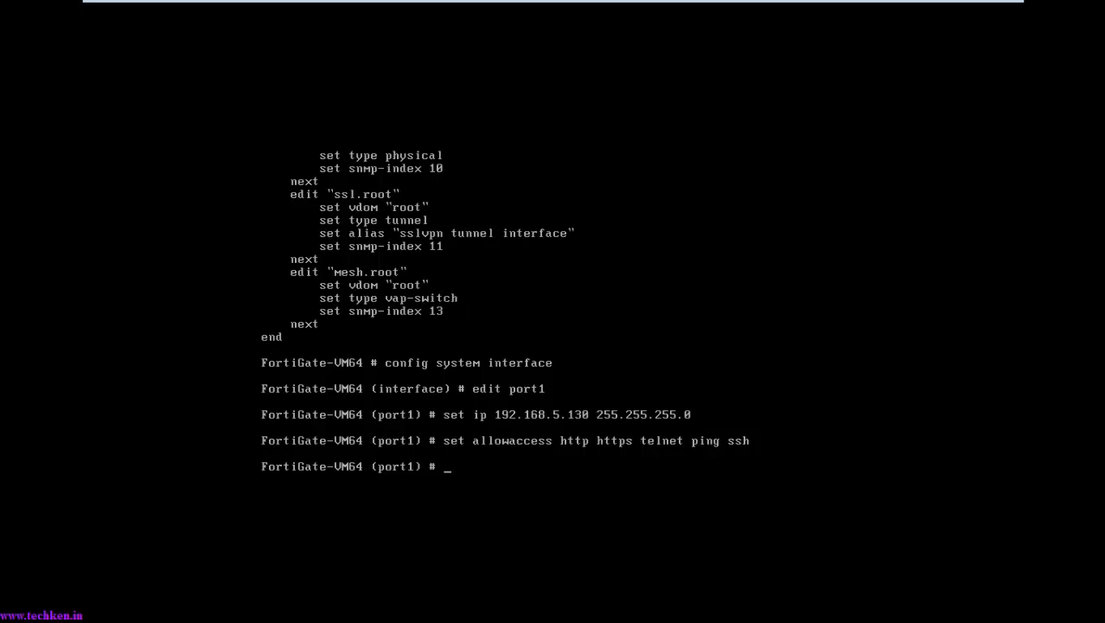
# Step: Save the port1 configuration with 'end' and type 'show system interface'
pyautogui.write('end')
pyautogui.press('Return')
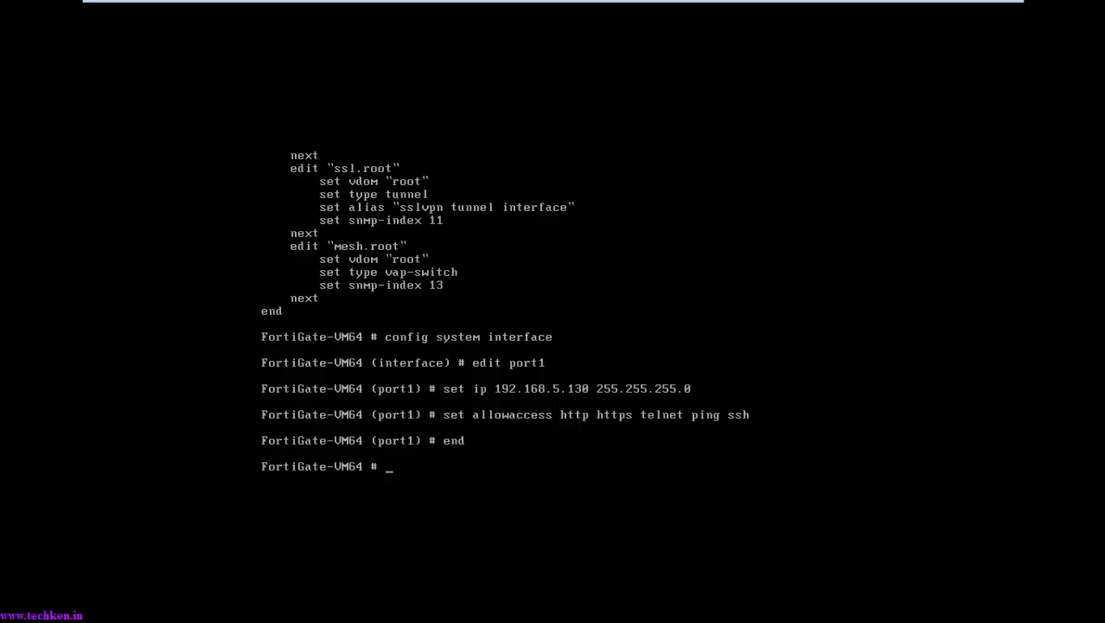
pyautogui.write('shpw')
pyautogui.press('BackSpace')
pyautogui.press('BackSpace')
pyautogui.write('ow system interface')
# Step: List the interfaces to confirm port1 shows 192.168.5.130 and its access types
pyautogui.press('Return')
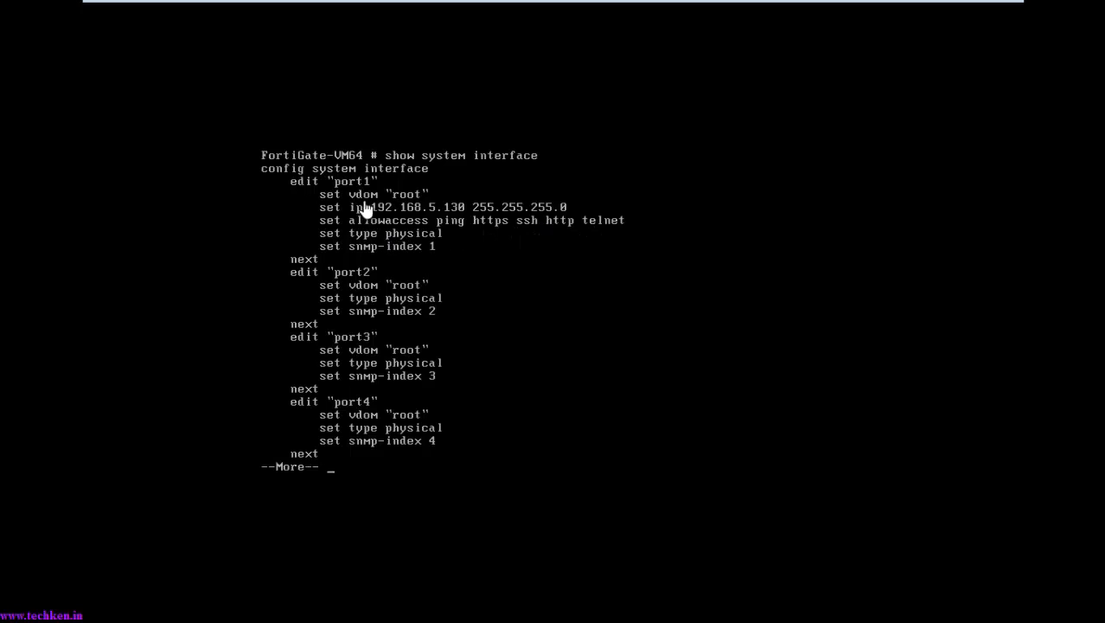
pyautogui.click(378, 466)
pyautogui.press('space')
pyautogui.press('space')
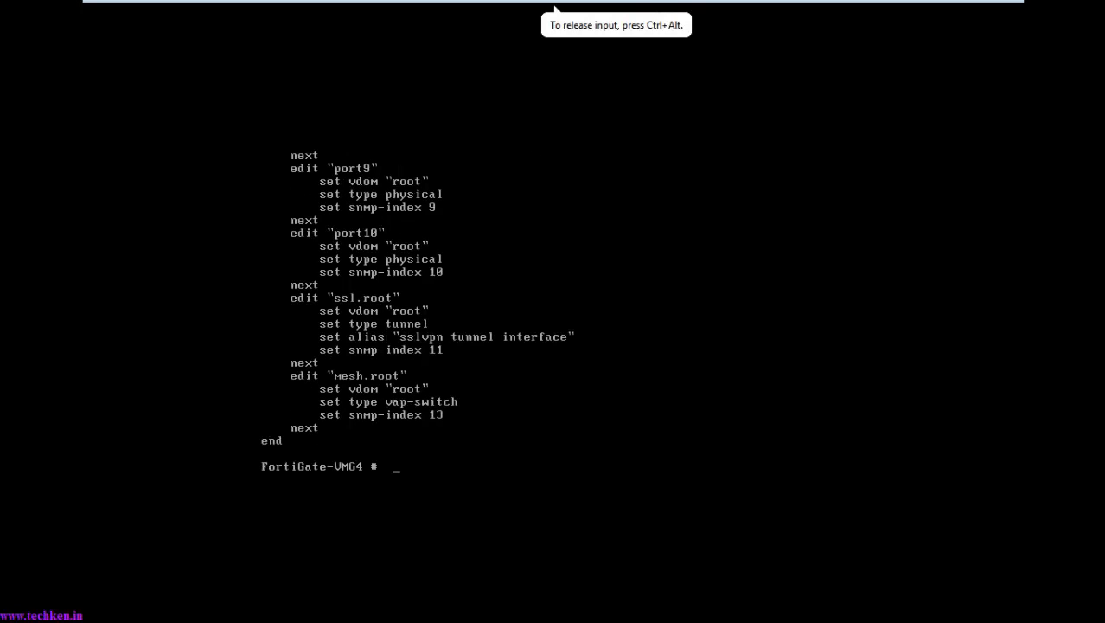
pyautogui.press('BackSpace')
# Step: Run 'execute ping 192.168.5.130' from the firewall and release input from the VM
pyautogui.write('execute ')
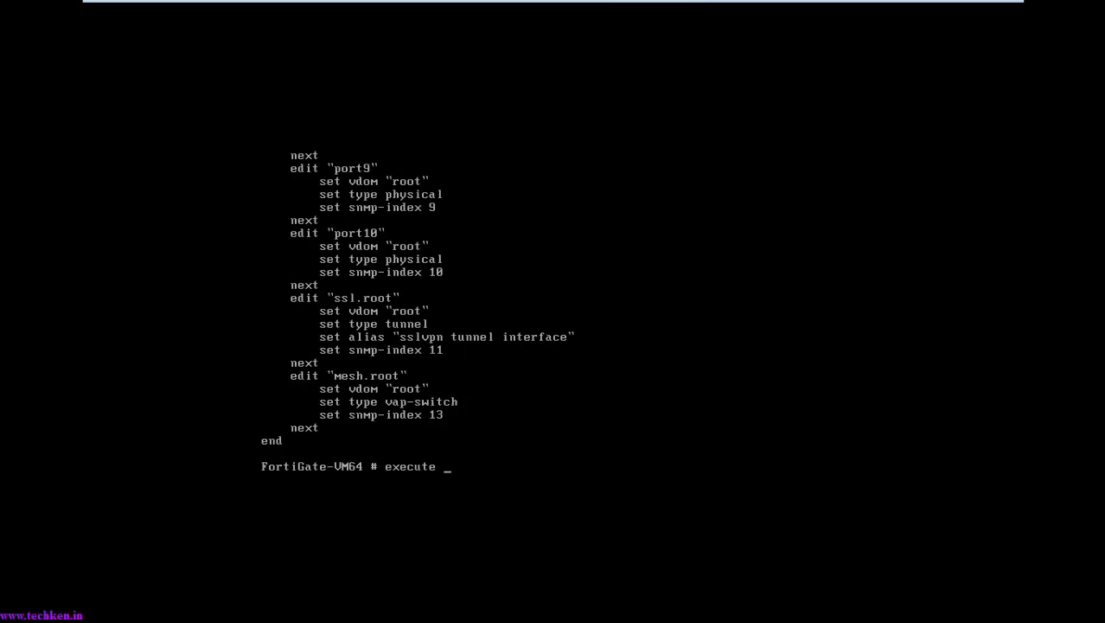
pyautogui.write('ping 192.168.5.130')
pyautogui.press('Return')
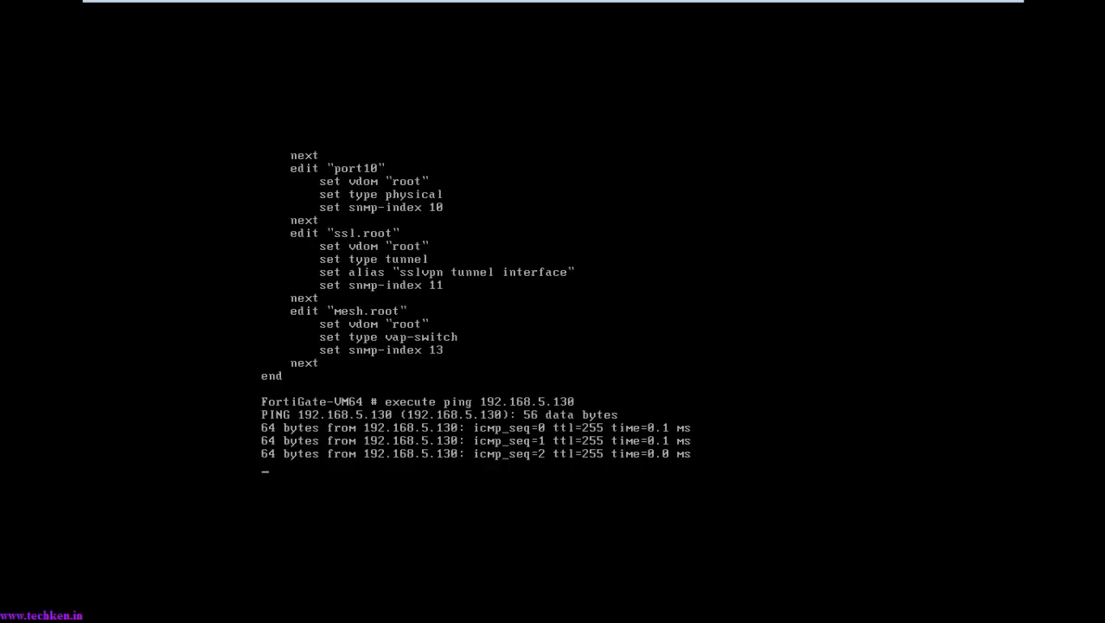
pyautogui.hotkey('ctrl', 'alt')
pyautogui.moveTo(646, 10)
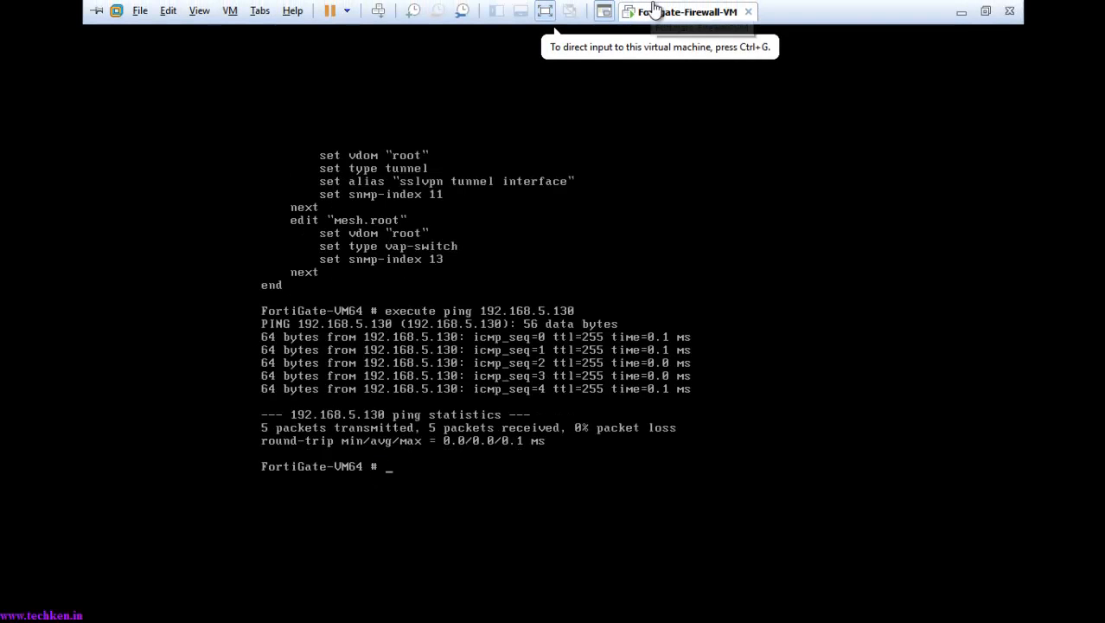
# Step: From a host Command Prompt, ping 192.168.5.130 successfully, then bring up PuTTY
pyautogui.click(962, 17)
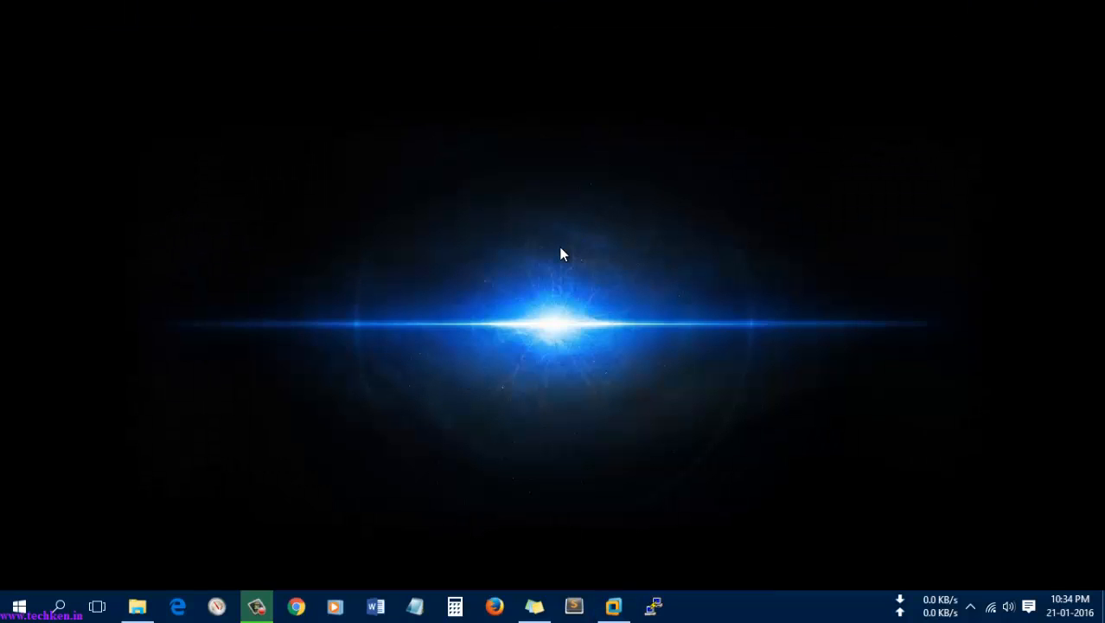
pyautogui.press('super+r')
pyautogui.press('Return')
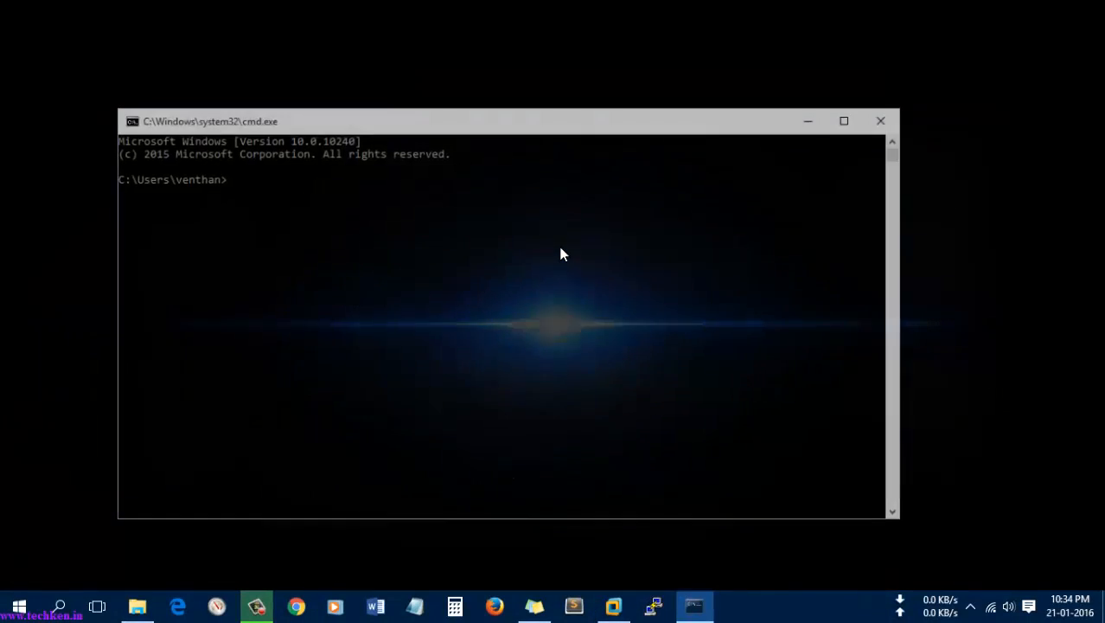
pyautogui.write('ping 1')
pyautogui.write('92.168.5.')
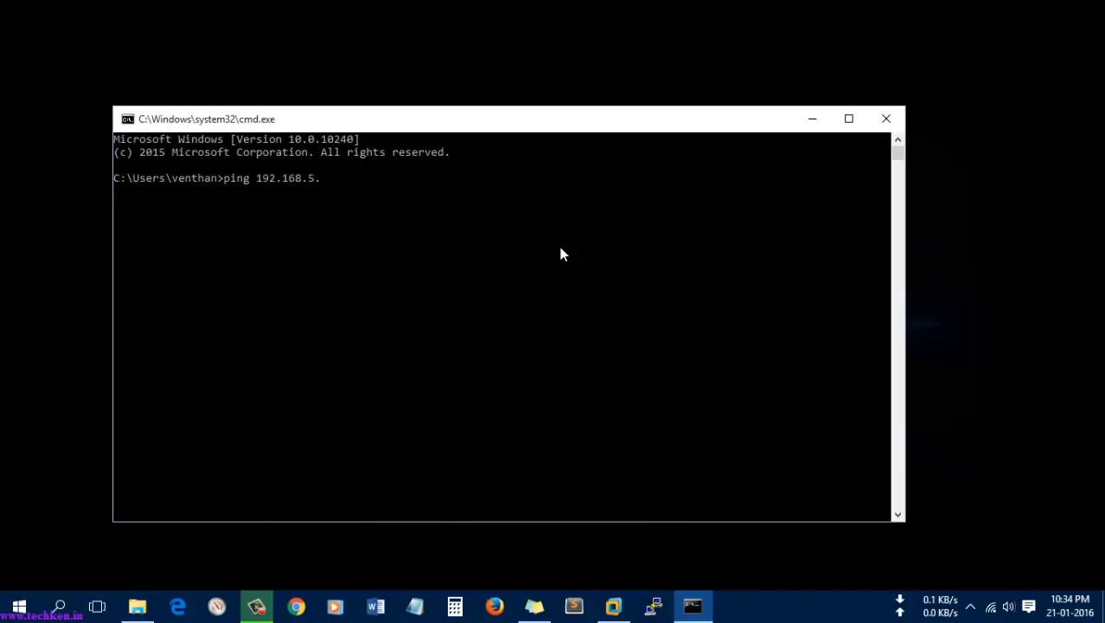
pyautogui.write('130')
pyautogui.press('Return')
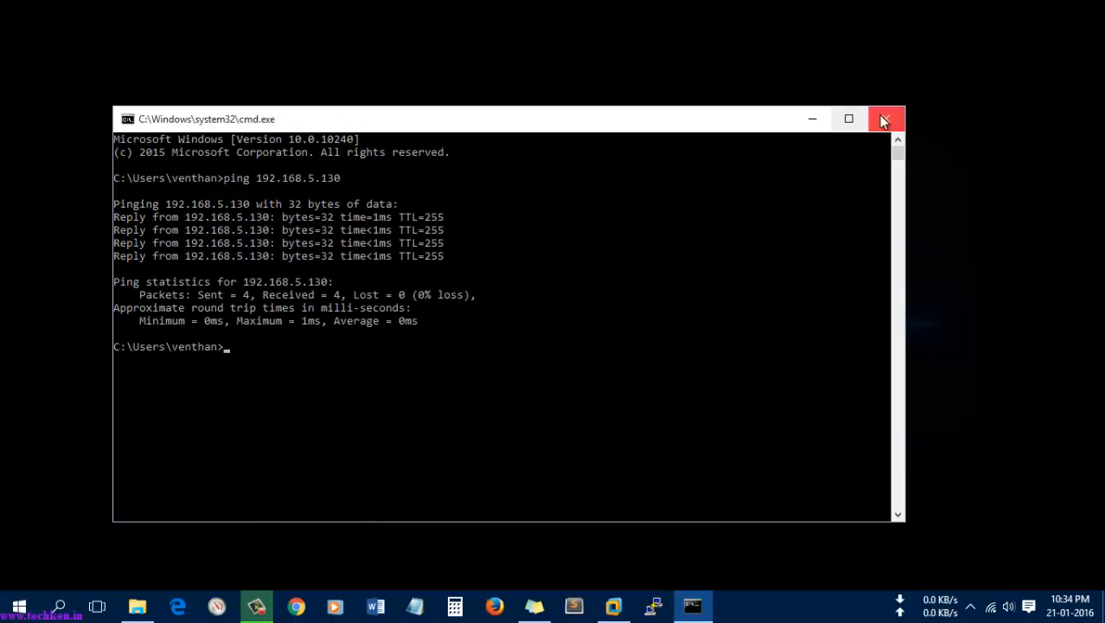
pyautogui.click(654, 606)
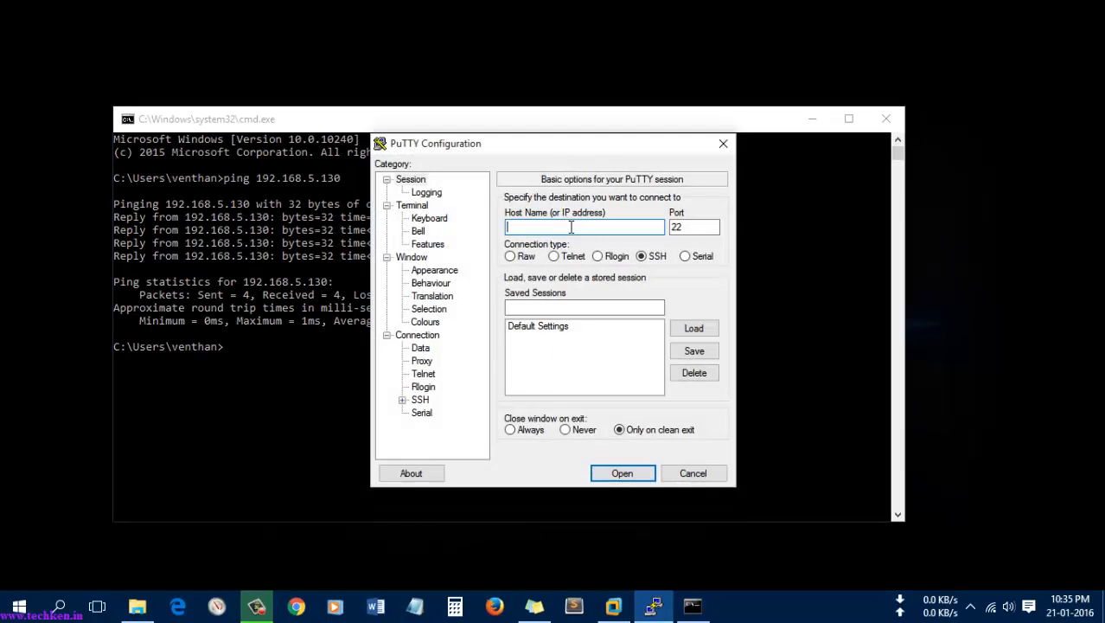
# Step: Open an SSH session to 192.168.5.130, accept the host key, and log in as admin
pyautogui.write('192.168.5.130')
pyautogui.press('Return')
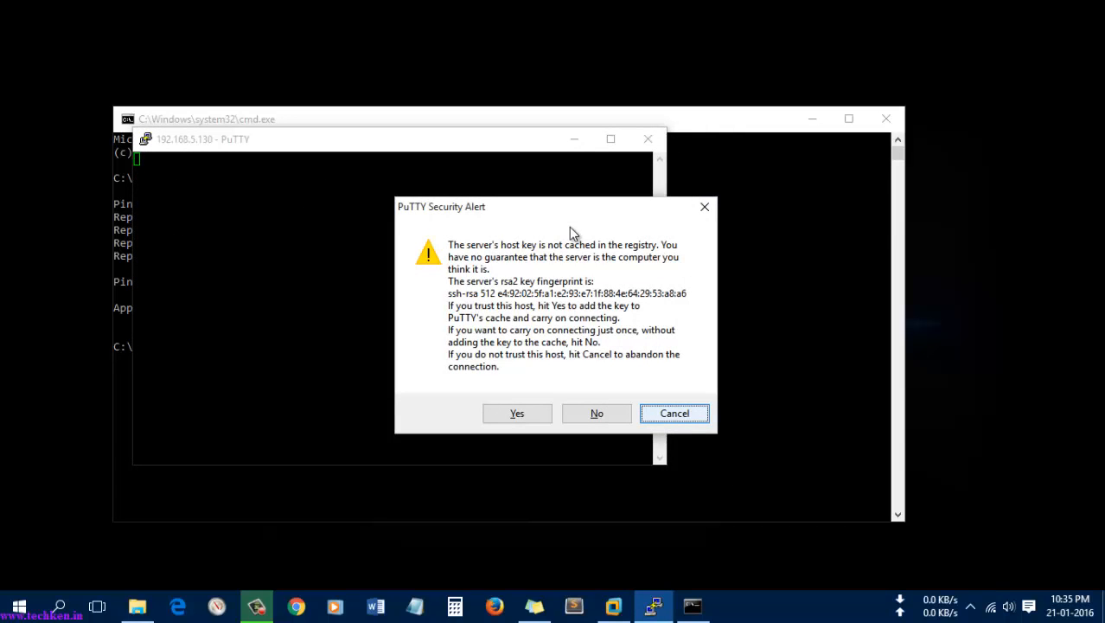
pyautogui.click(518, 413)
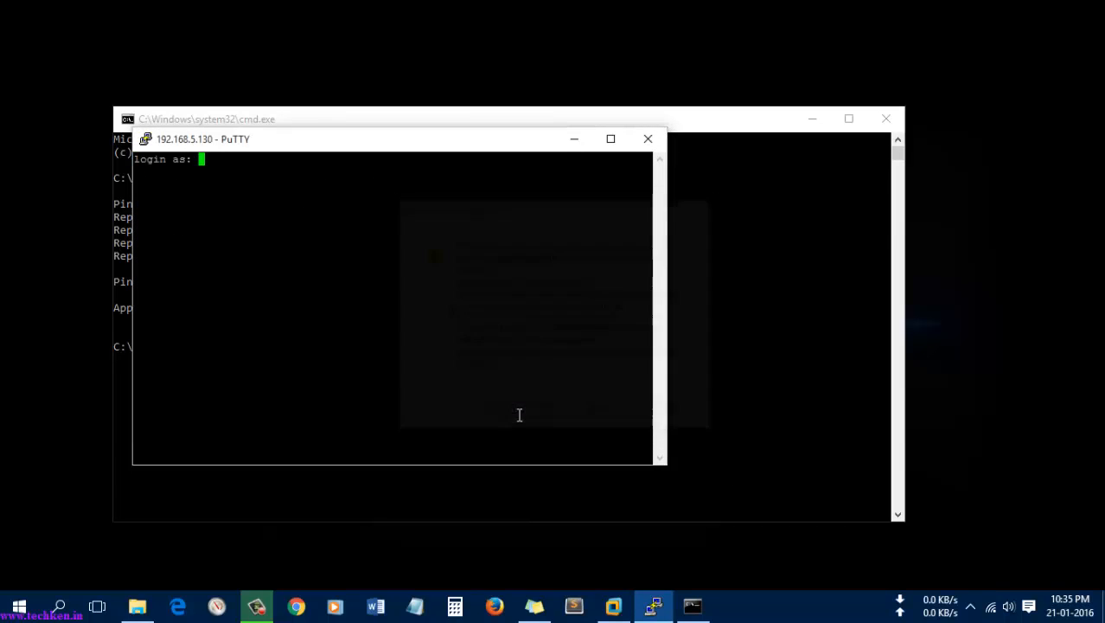
pyautogui.write('admin')
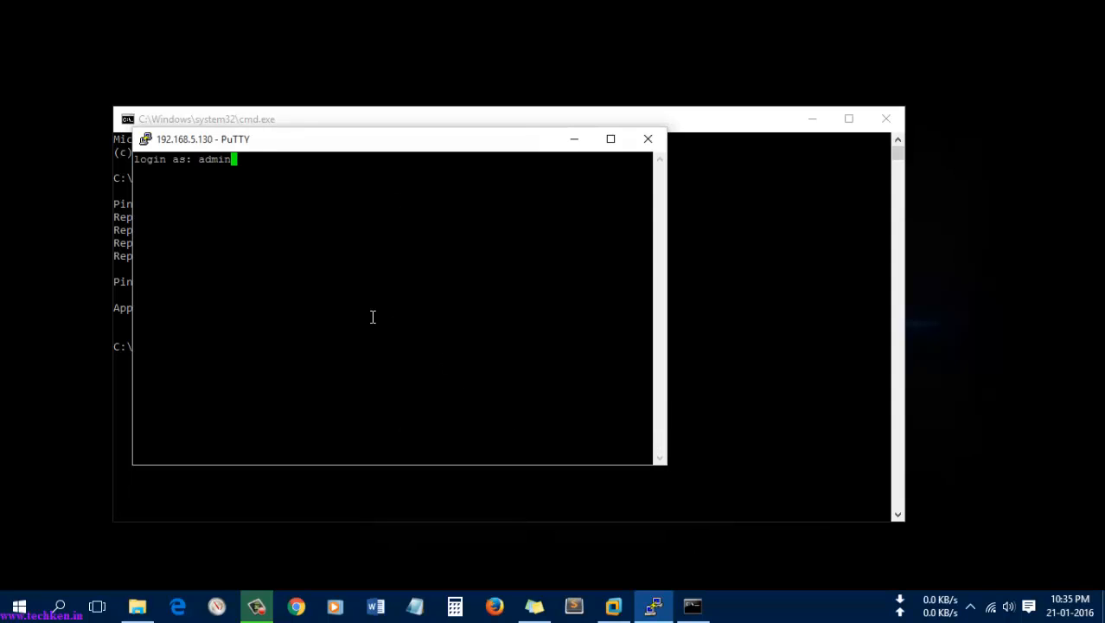
pyautogui.press('Return')
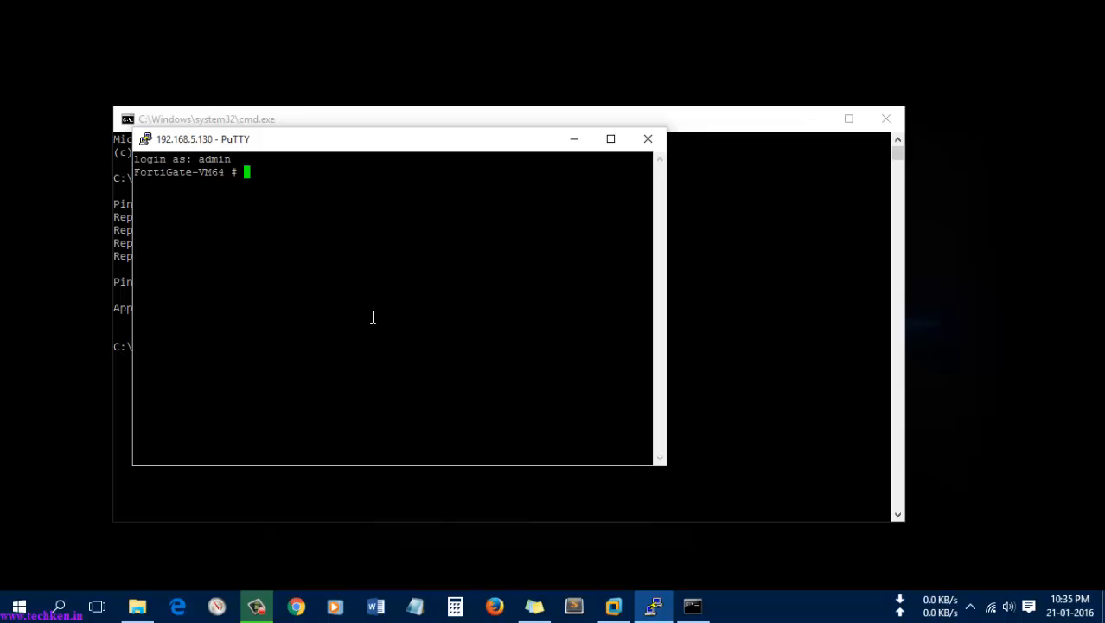
# Step: Run 'show system interface' to confirm port1's 192.168.5.130/255.255.255.0 and access settings, then exit
pyautogui.write('show system int')
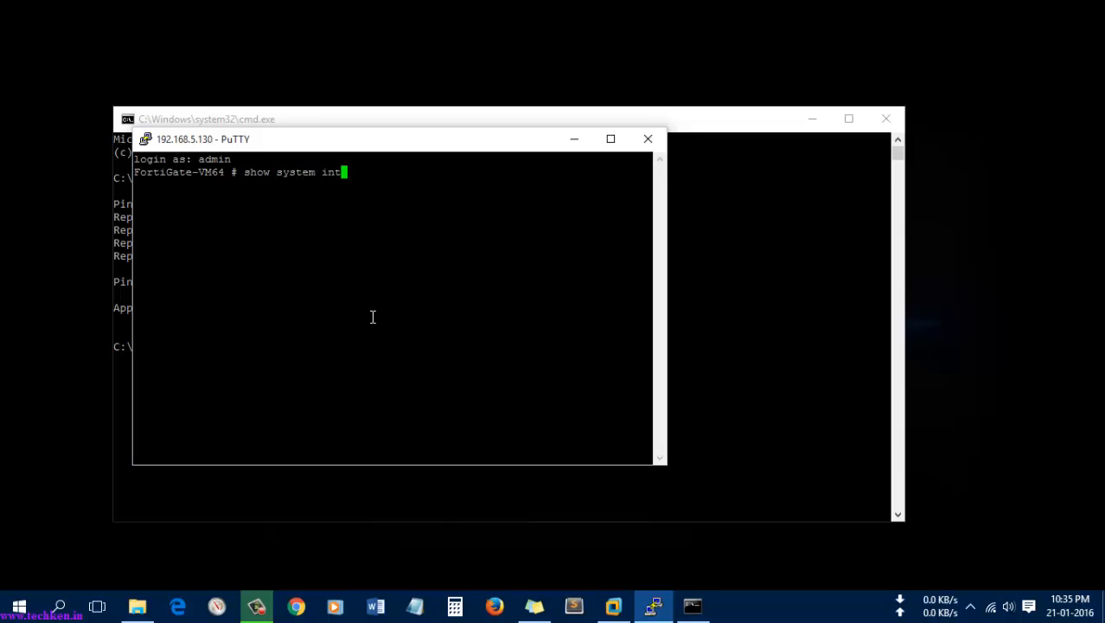
pyautogui.write('erface')
pyautogui.press('Return')
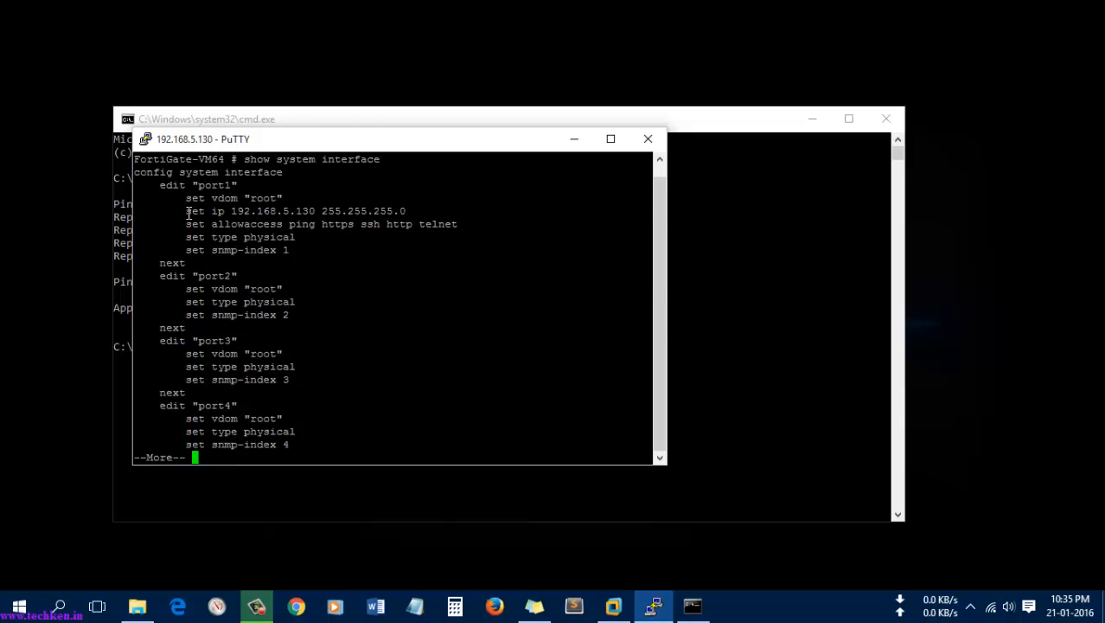
pyautogui.moveTo(186, 211); pyautogui.dragTo(406, 212)
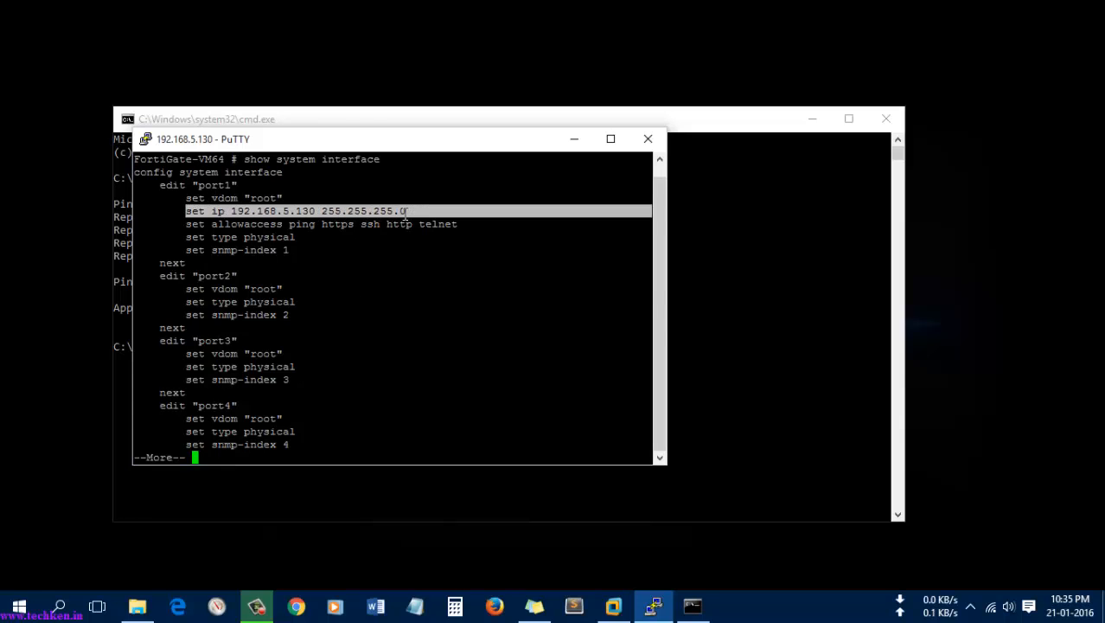
pyautogui.click(364, 337)
pyautogui.press('space')
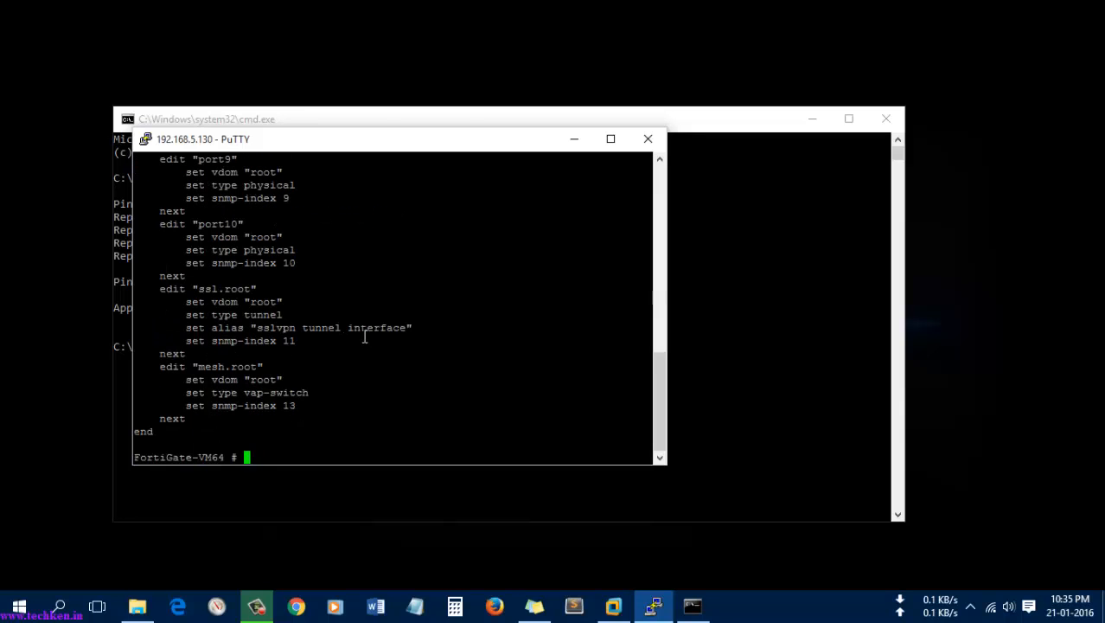
pyautogui.write('exit')
pyautogui.press('Return')
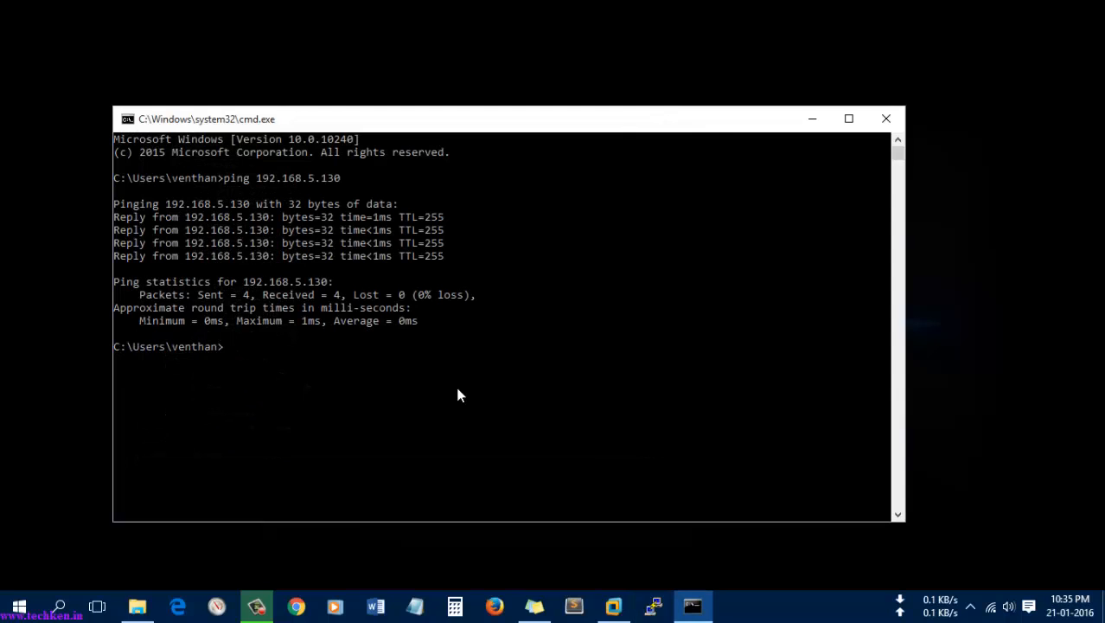
# Step: Start a new PuTTY Telnet session to 192.168.5.130 and log in as admin
pyautogui.click(655, 605)
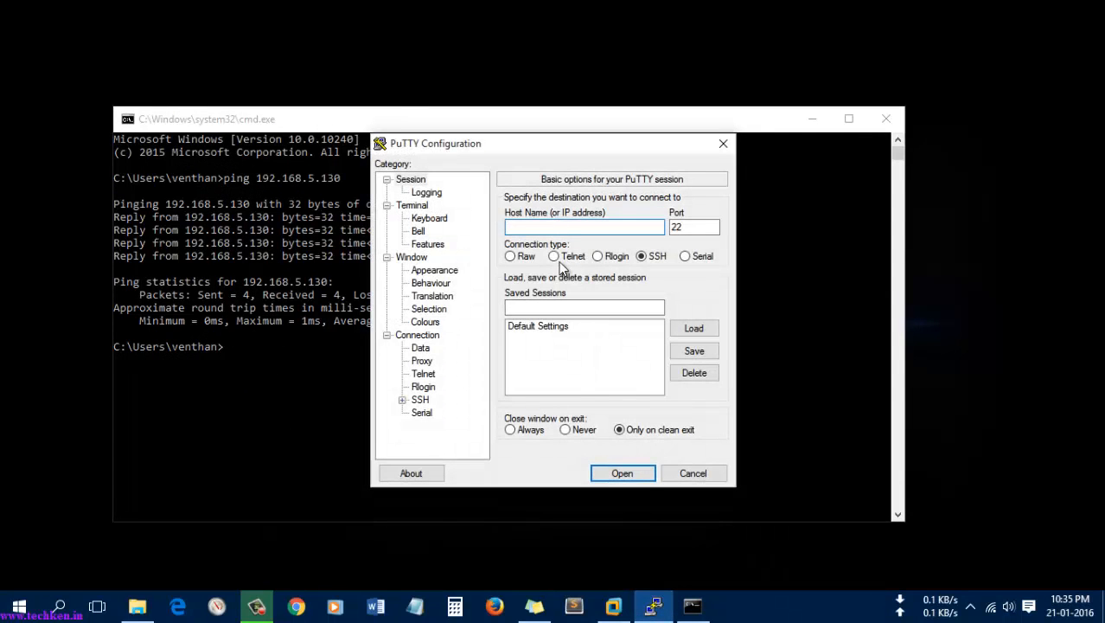
pyautogui.click(554, 227)
pyautogui.write('192.168')
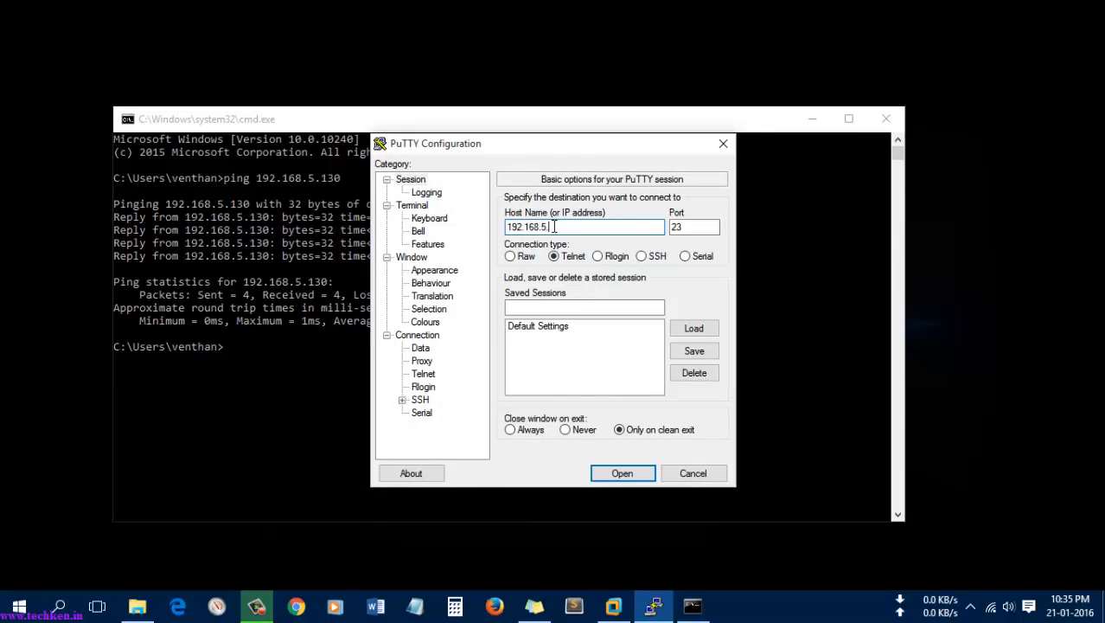
pyautogui.write('.5.130')
pyautogui.press('Return')
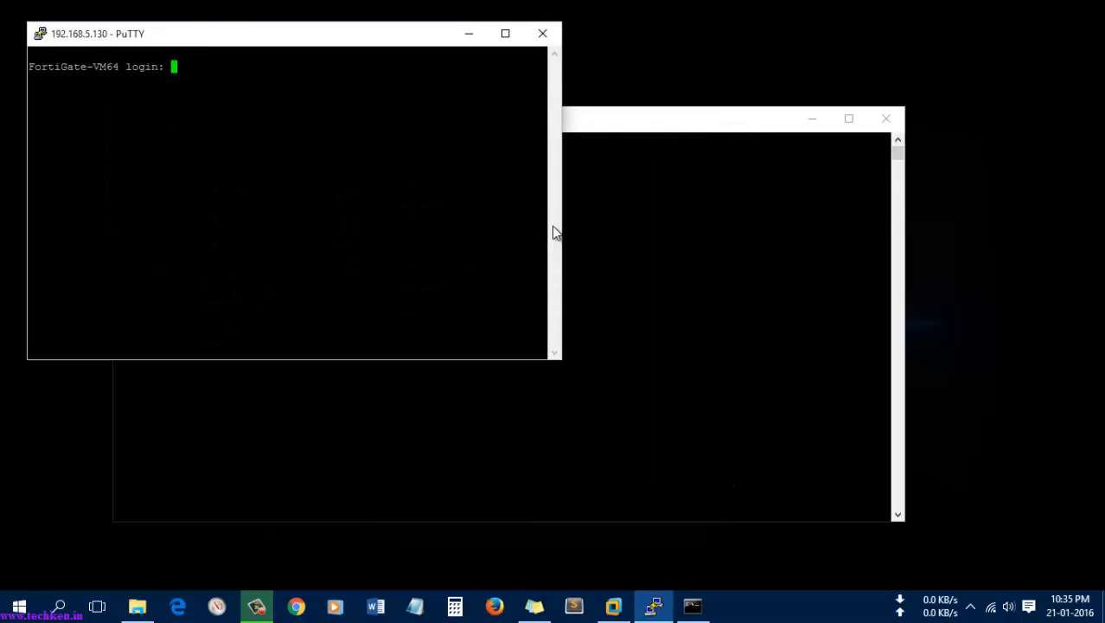
pyautogui.write('admin')
pyautogui.press('Return')
pyautogui.press('Return')
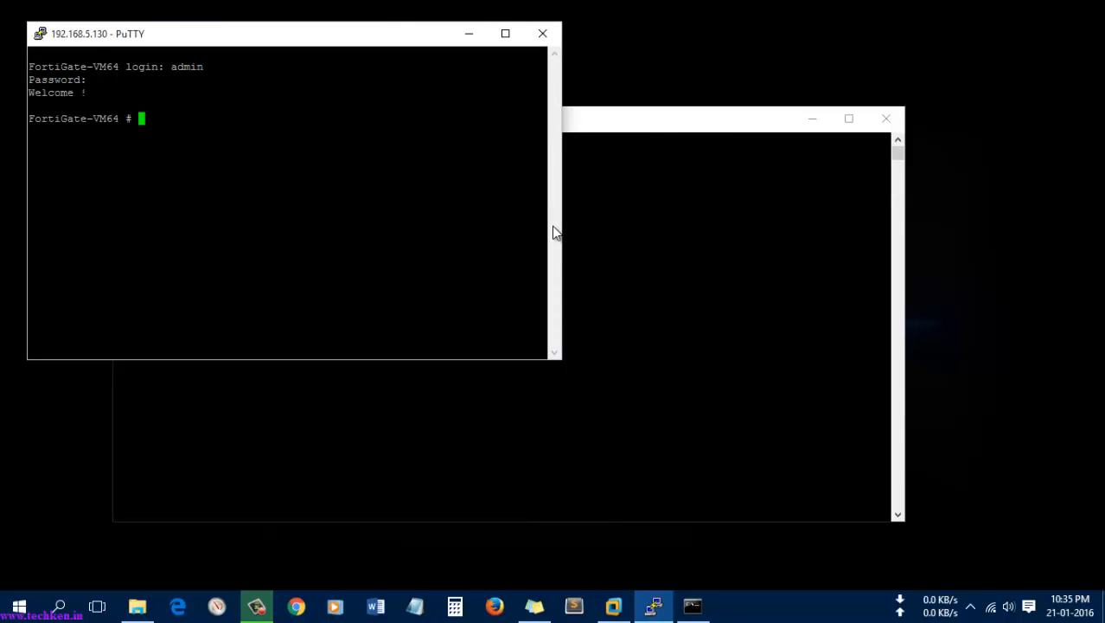
# Step: Page through the 'show system interface' listing for port1's address, then exit the Telnet session
pyautogui.write('show system interface')
pyautogui.press('Return')
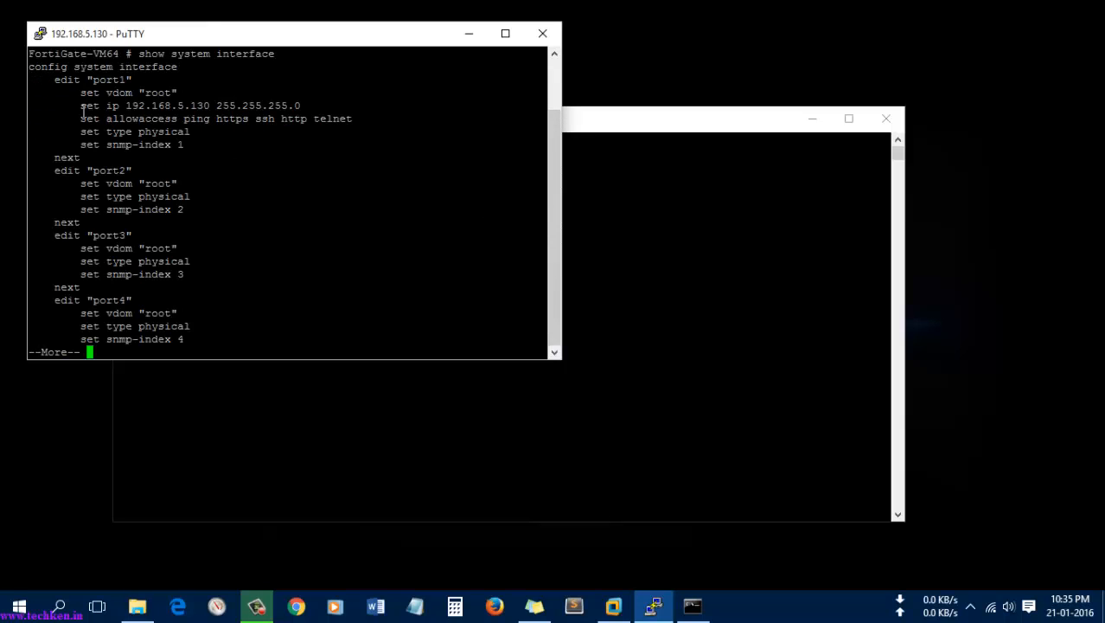
pyautogui.press('space')
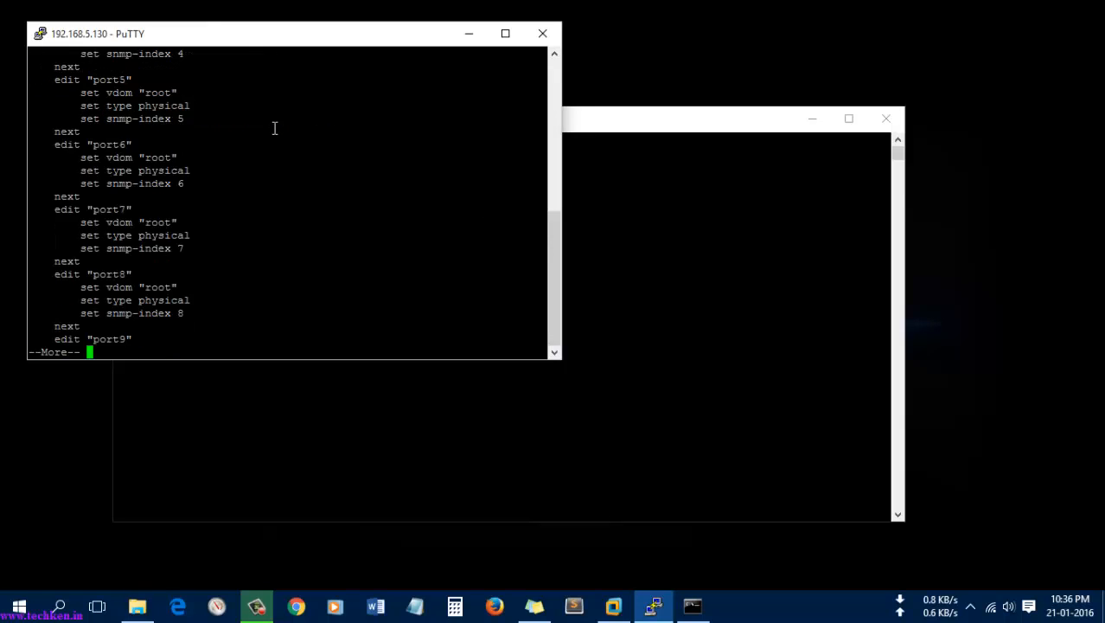
pyautogui.press('space')
pyautogui.write('exit')
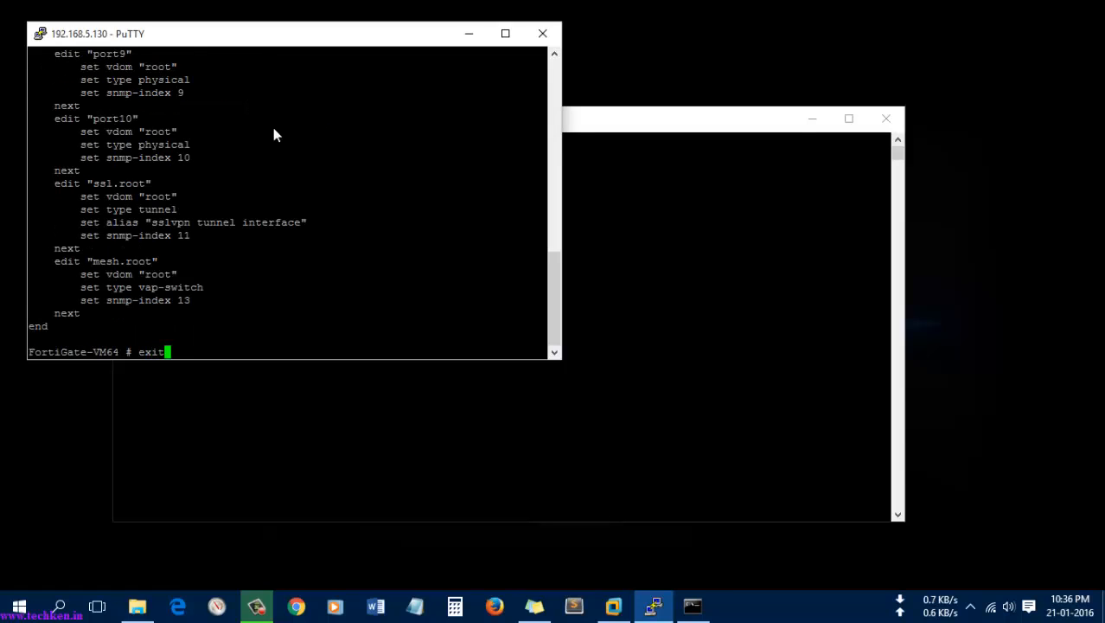
pyautogui.press('Return')
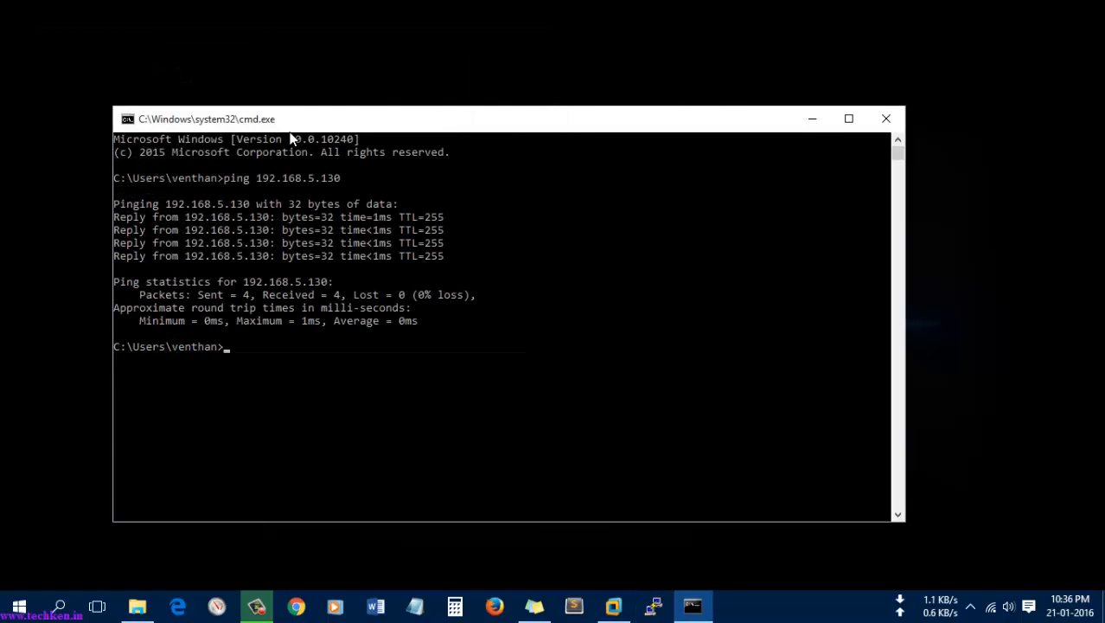
# Step: Open a private Firefox window and load 192.168.5.130 to reach the FortiGate login page
pyautogui.rightClick(494, 606)
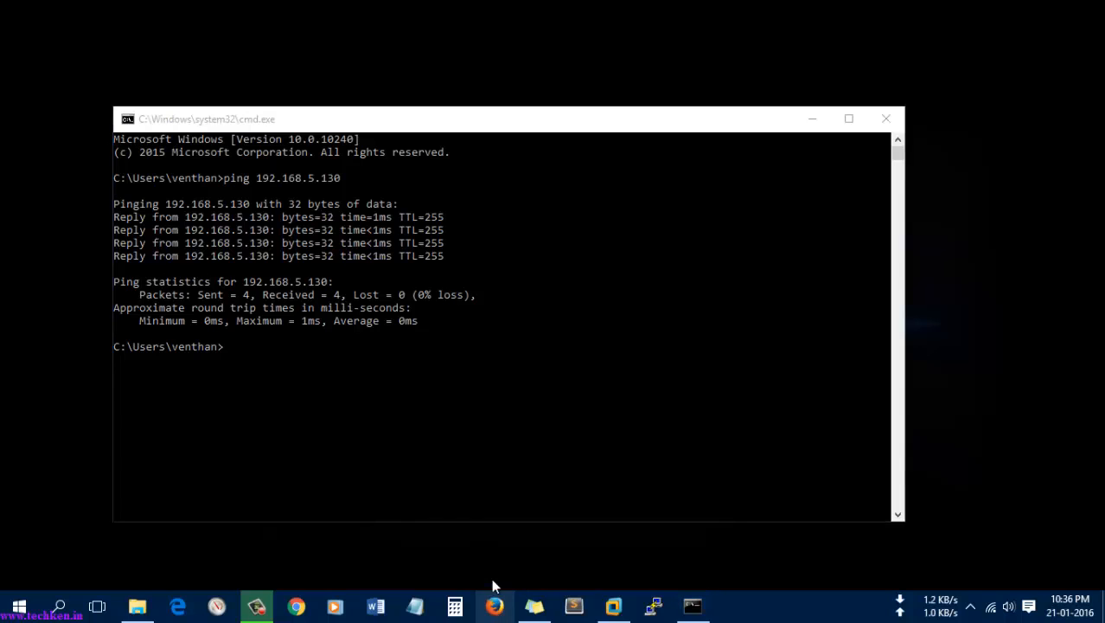
pyautogui.click(487, 519)
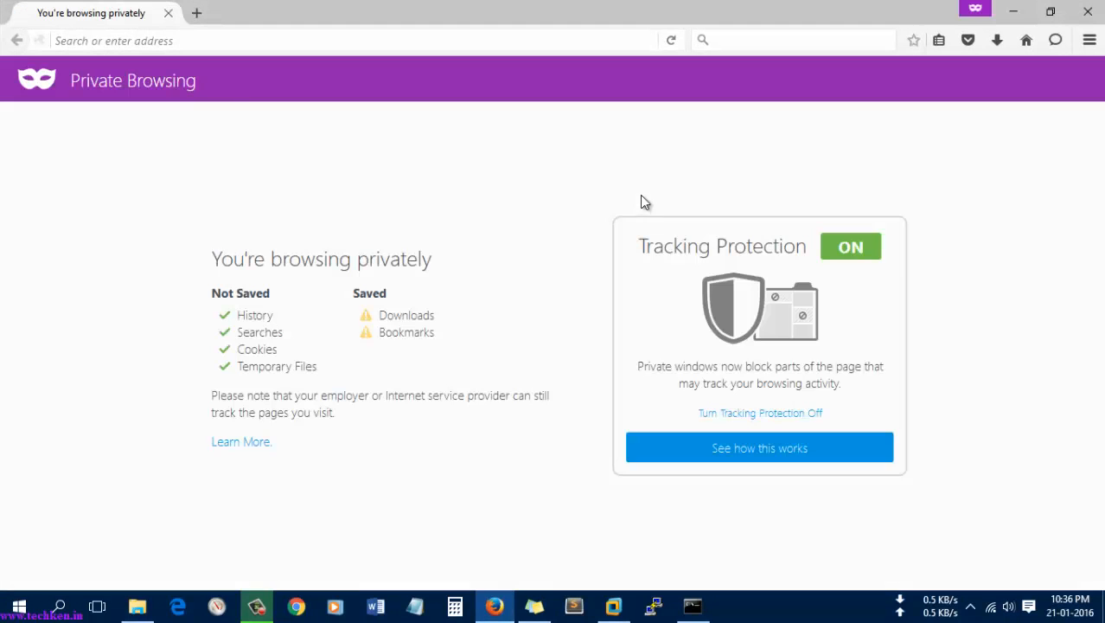
pyautogui.write('192.168.')
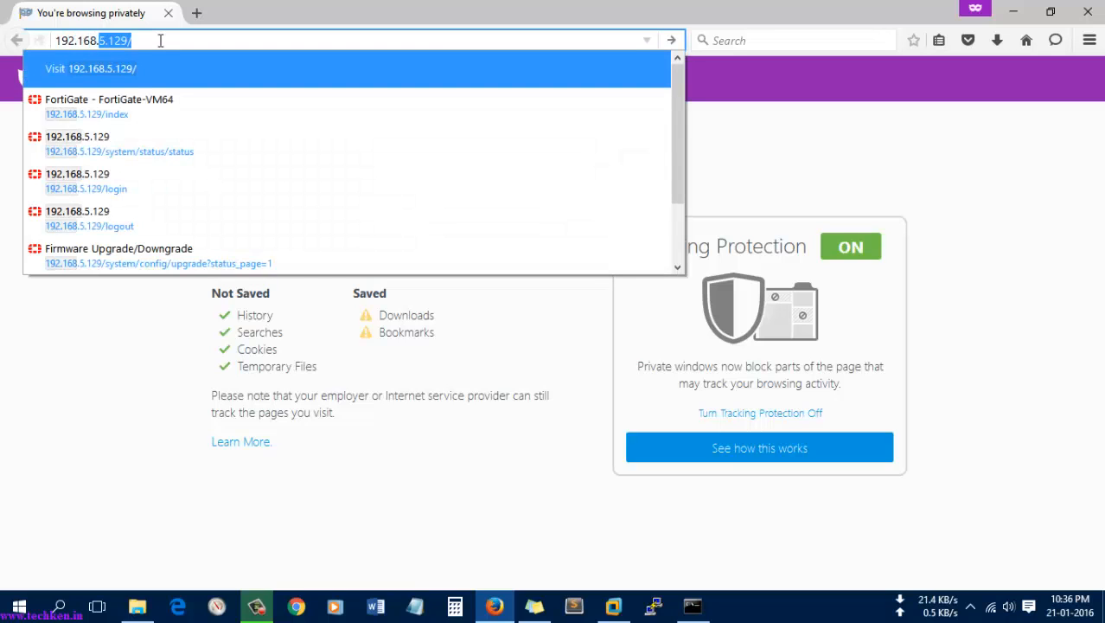
pyautogui.write('5.130')
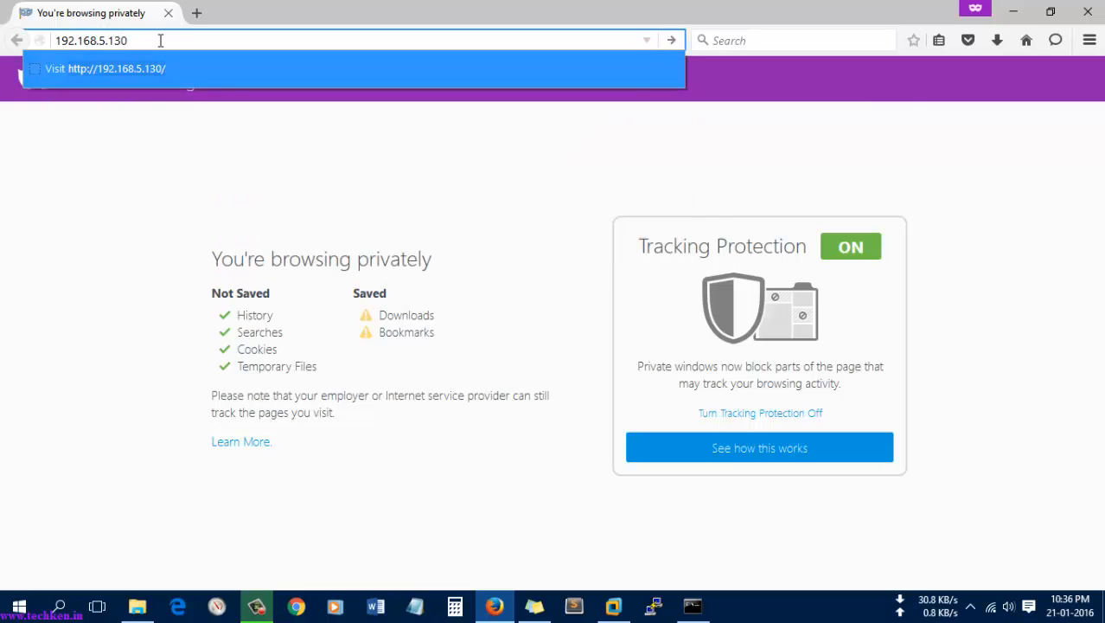
pyautogui.press('Return')
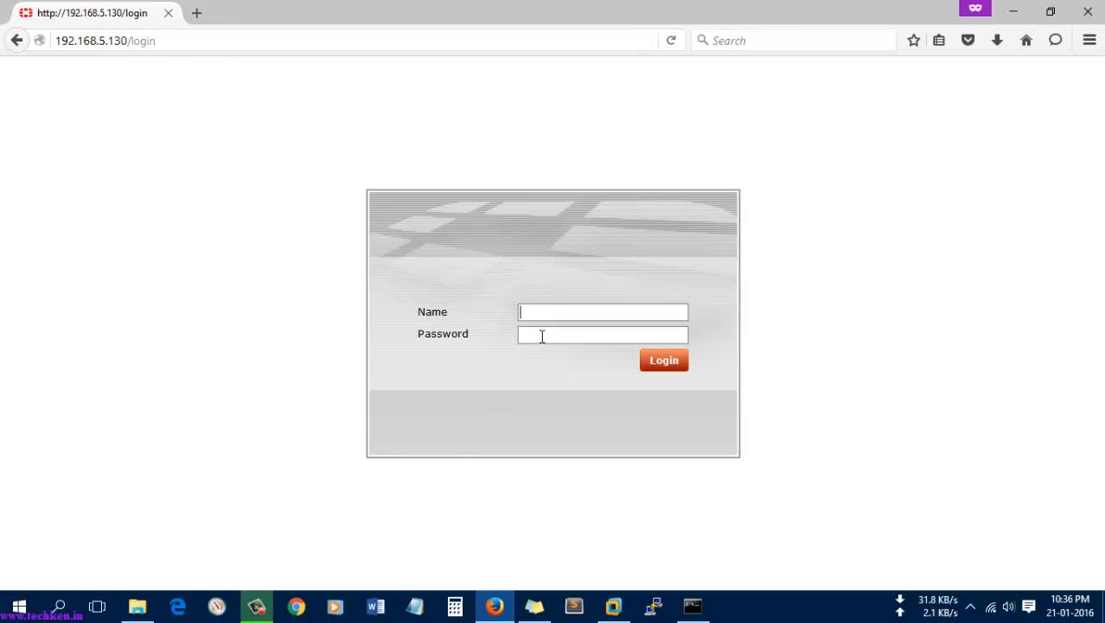
pyautogui.click(546, 313)
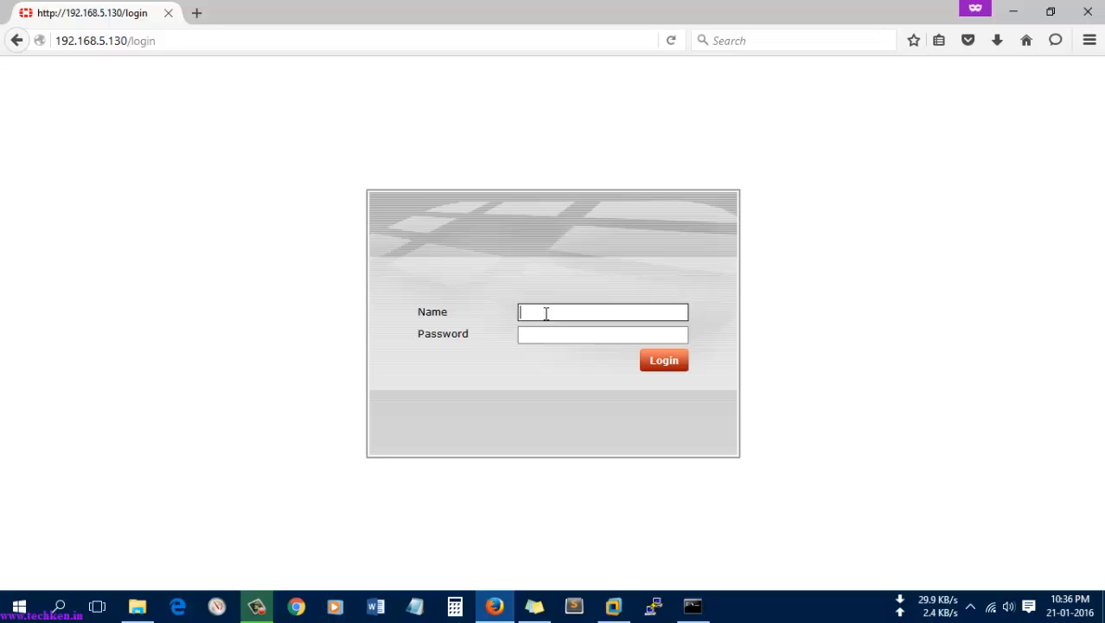
pyautogui.click(414, 41)
pyautogui.click(415, 41)
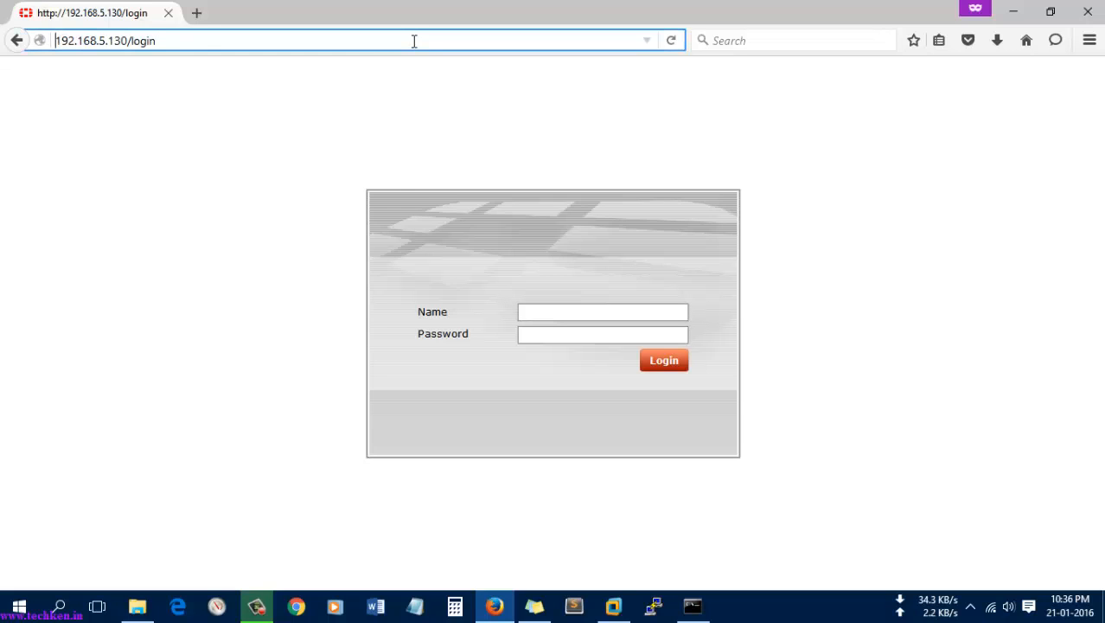
pyautogui.press('Home')
pyautogui.write('http')
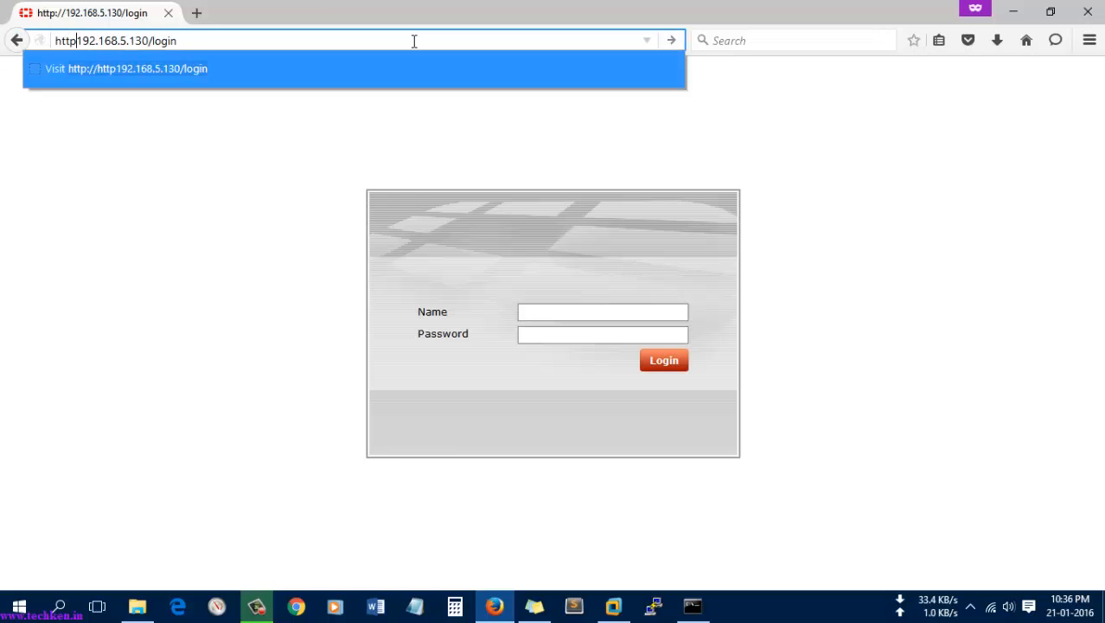
pyautogui.write('s://')
pyautogui.press('Return')
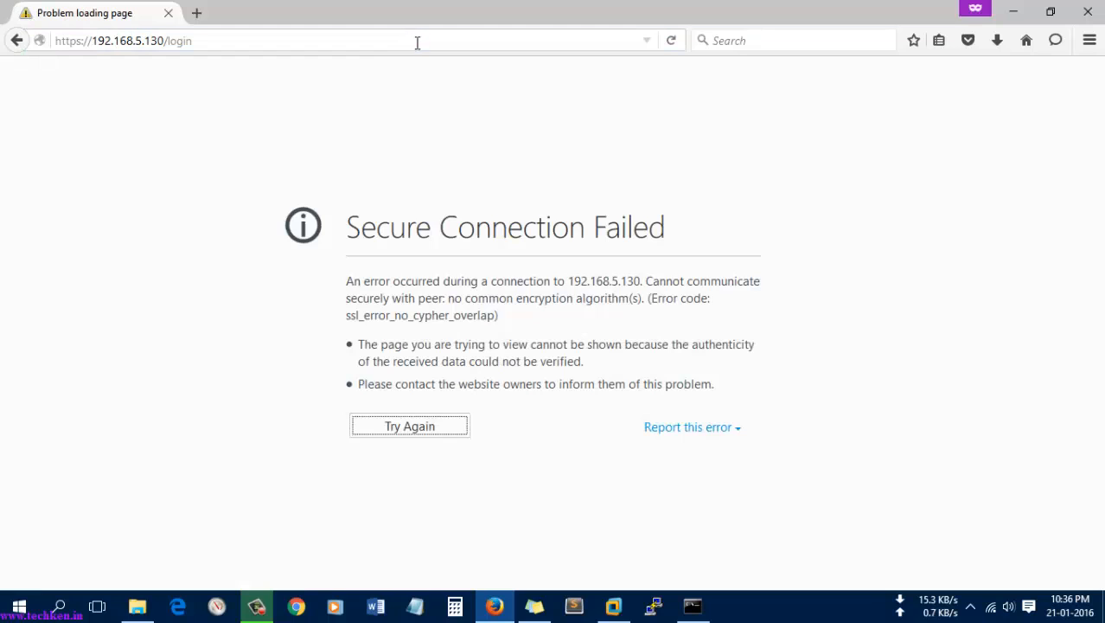
pyautogui.click(385, 41)
pyautogui.click(386, 41)
pyautogui.press('BackSpace')
pyautogui.press('BackSpace')
pyautogui.press('BackSpace')
pyautogui.press('BackSpace')
pyautogui.press('BackSpace')
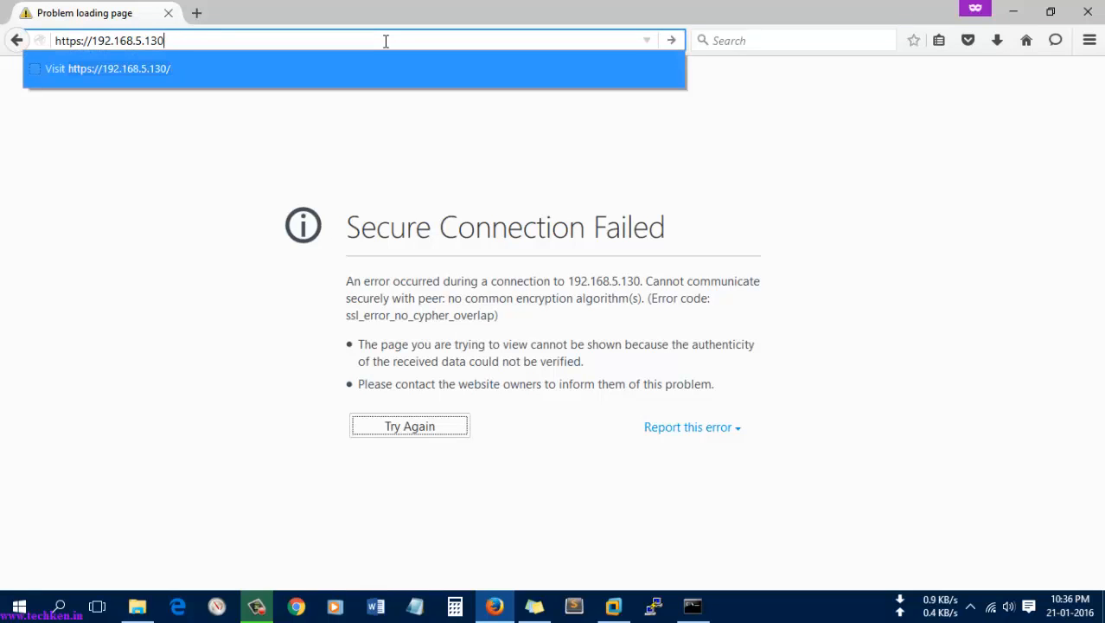
pyautogui.press('Return')
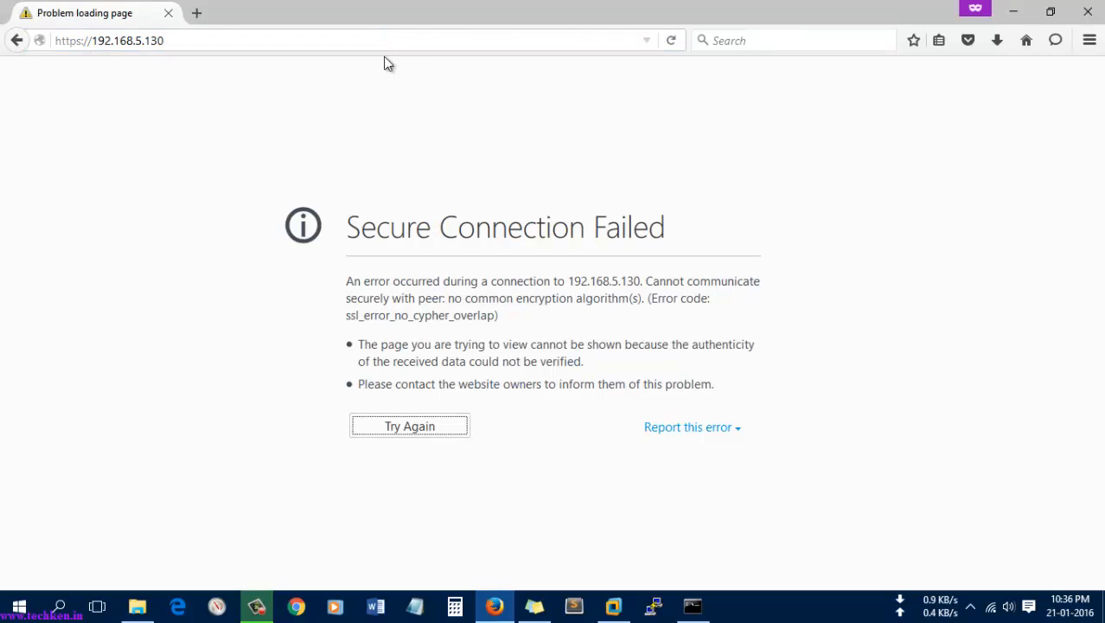
pyautogui.click(404, 433)
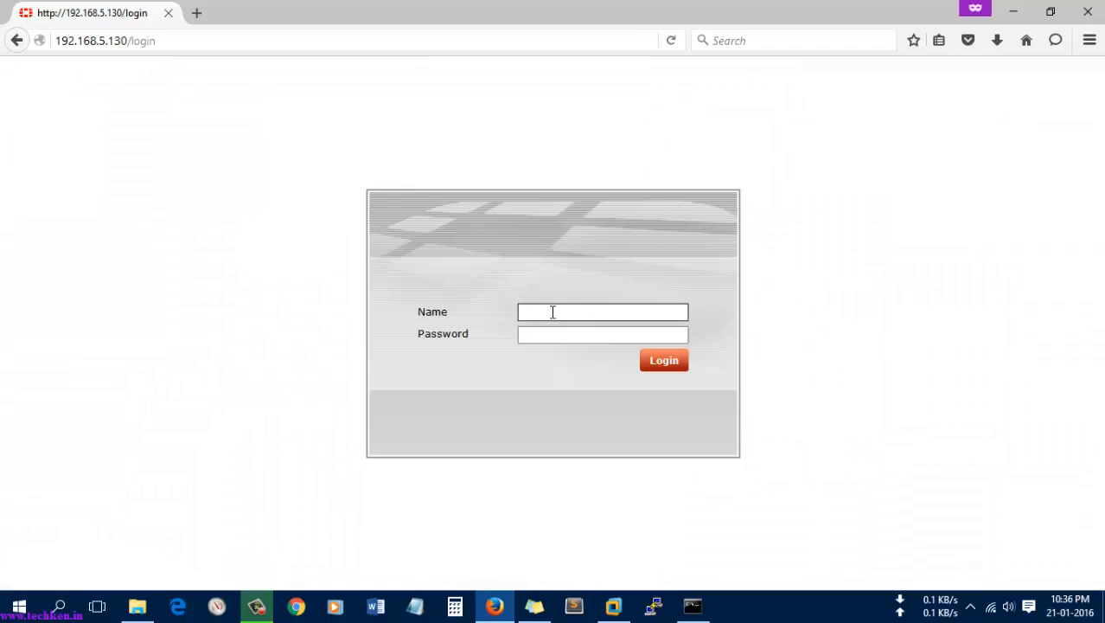
pyautogui.click(551, 312)
# Step: Log in as admin and choose Remind Later on the Evaluation License notice
pyautogui.write('admin')
pyautogui.press('Return')
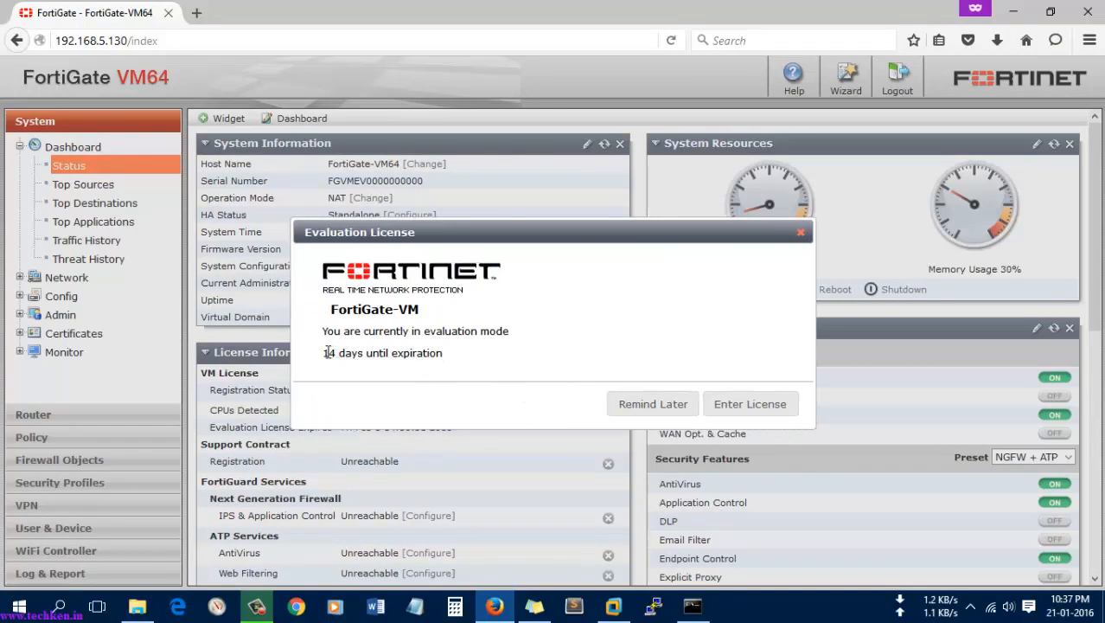
pyautogui.moveTo(327, 352); pyautogui.dragTo(447, 359)
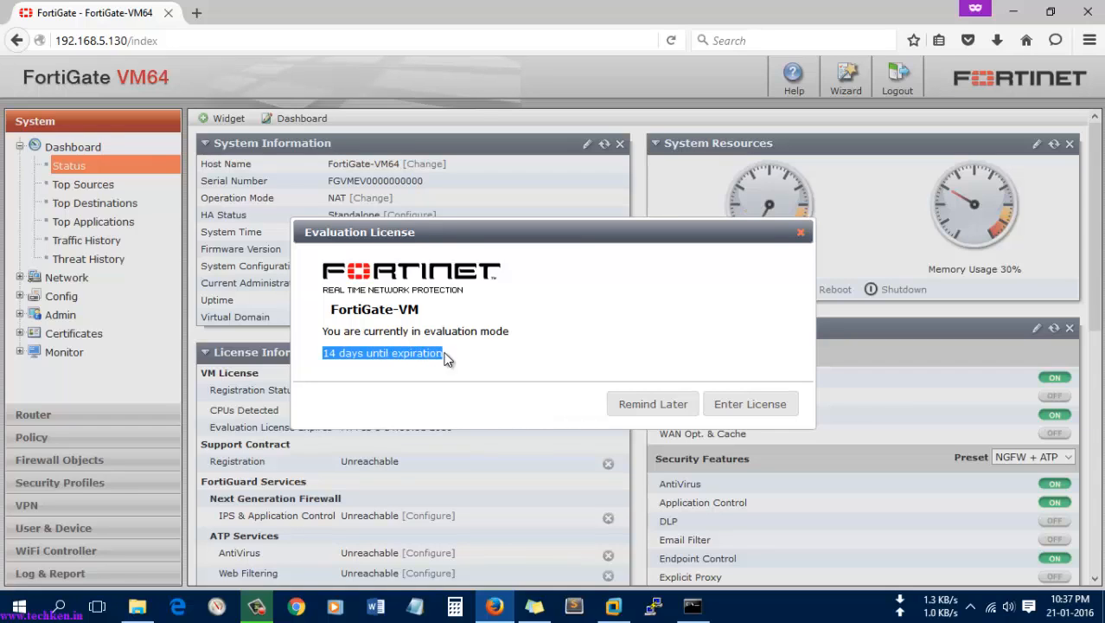
pyautogui.click(652, 406)
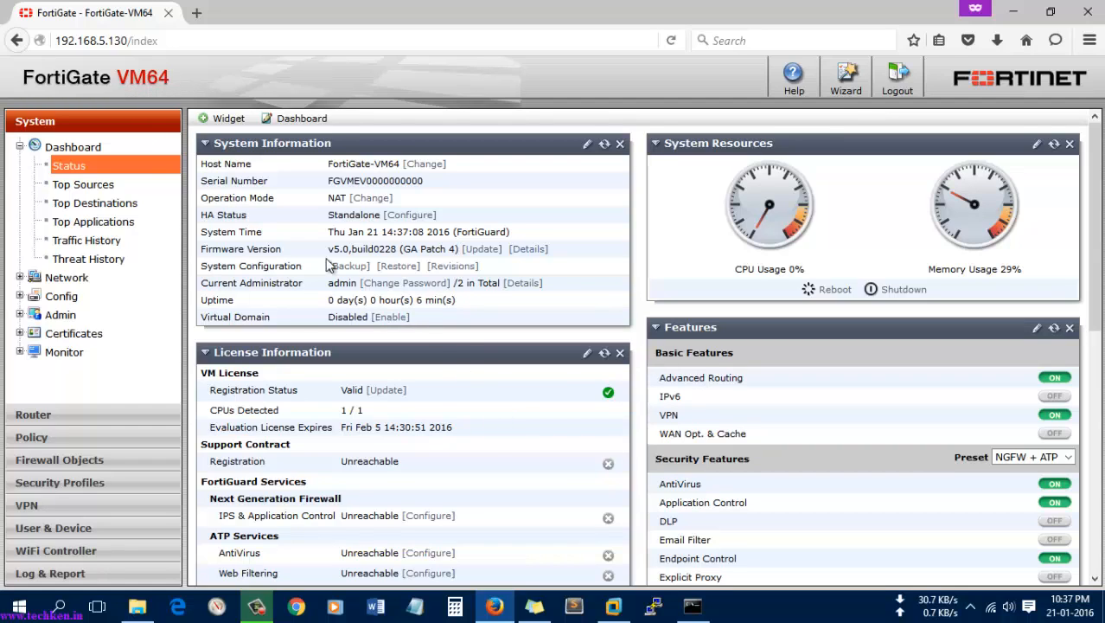
pyautogui.moveTo(213, 253); pyautogui.dragTo(569, 256)
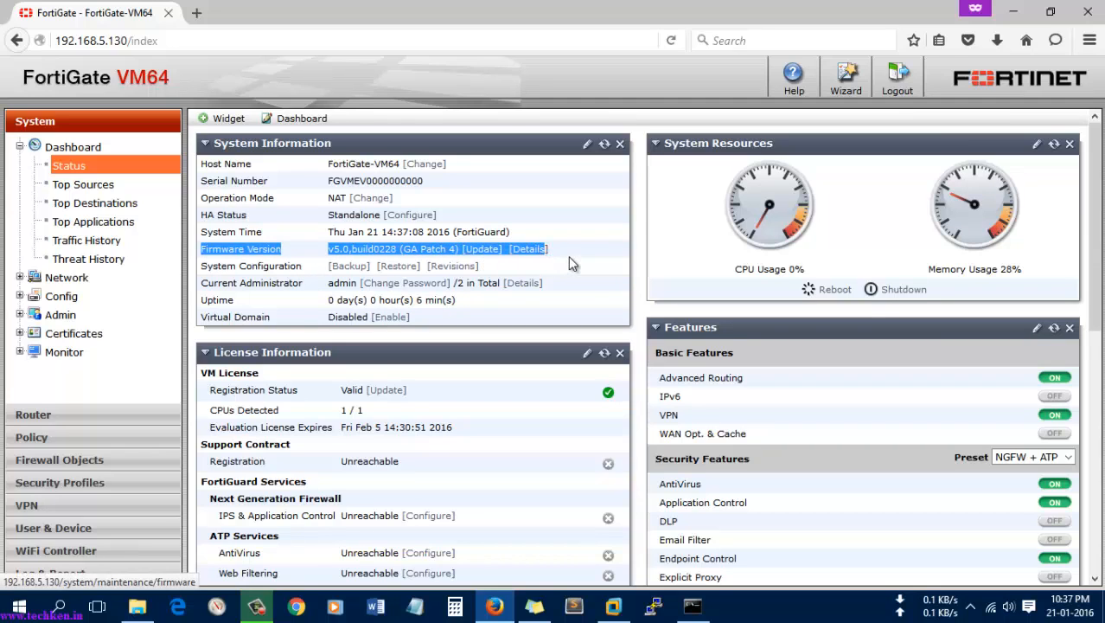
pyautogui.click(566, 259)
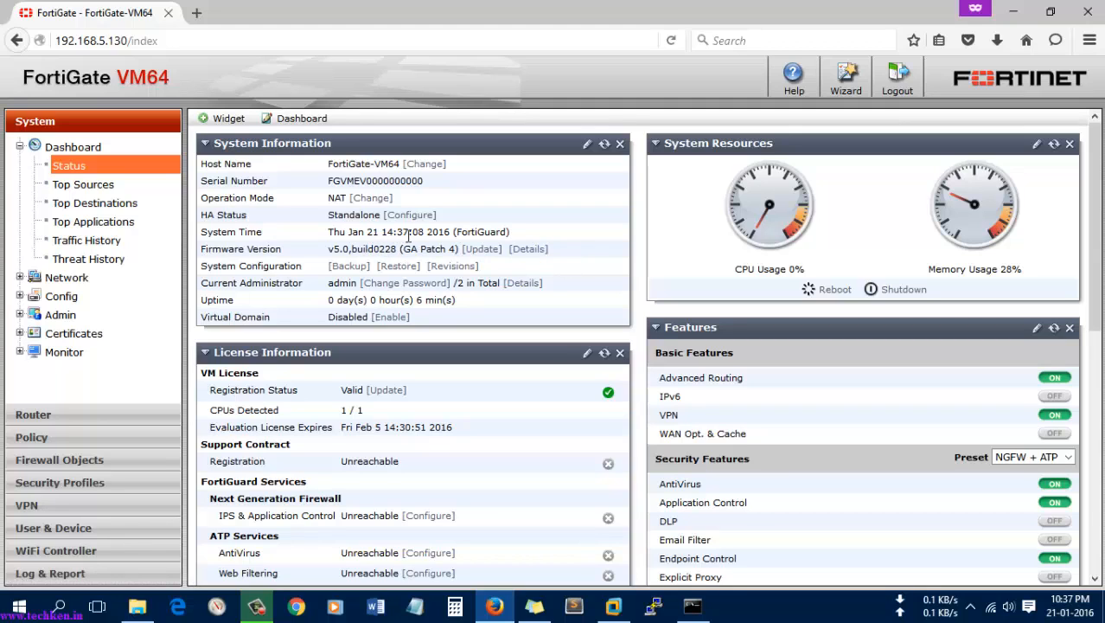
pyautogui.click(527, 250)
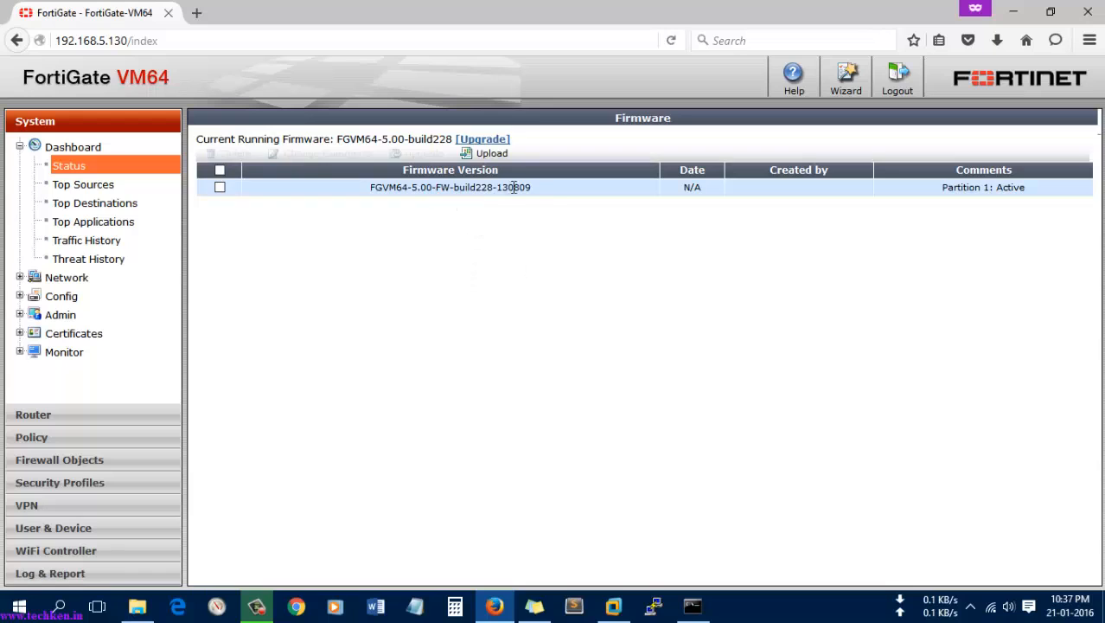
pyautogui.moveTo(531, 192); pyautogui.dragTo(148, 116)
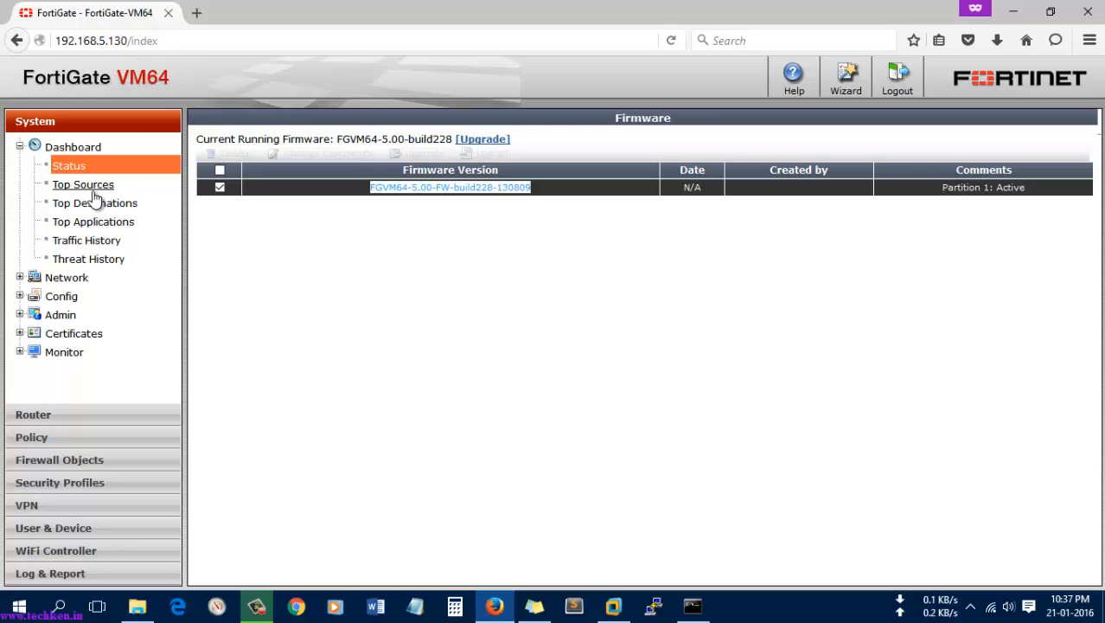
pyautogui.click(78, 167)
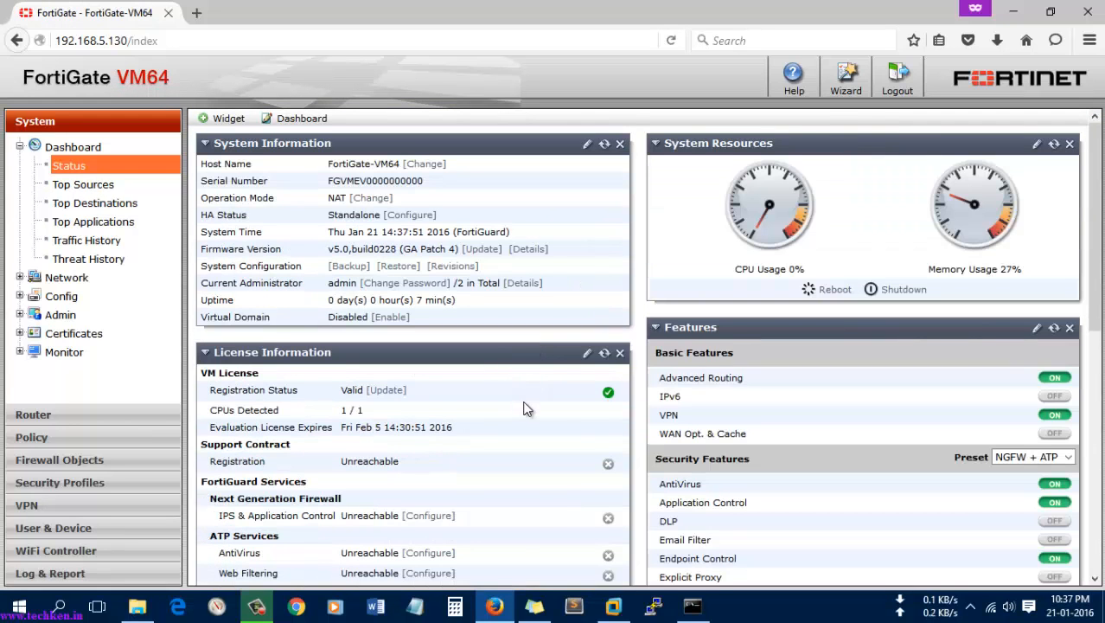
# Step: Review the System Status dashboard, noting the Valid registration status
pyautogui.scroll(-4, 528, 408)
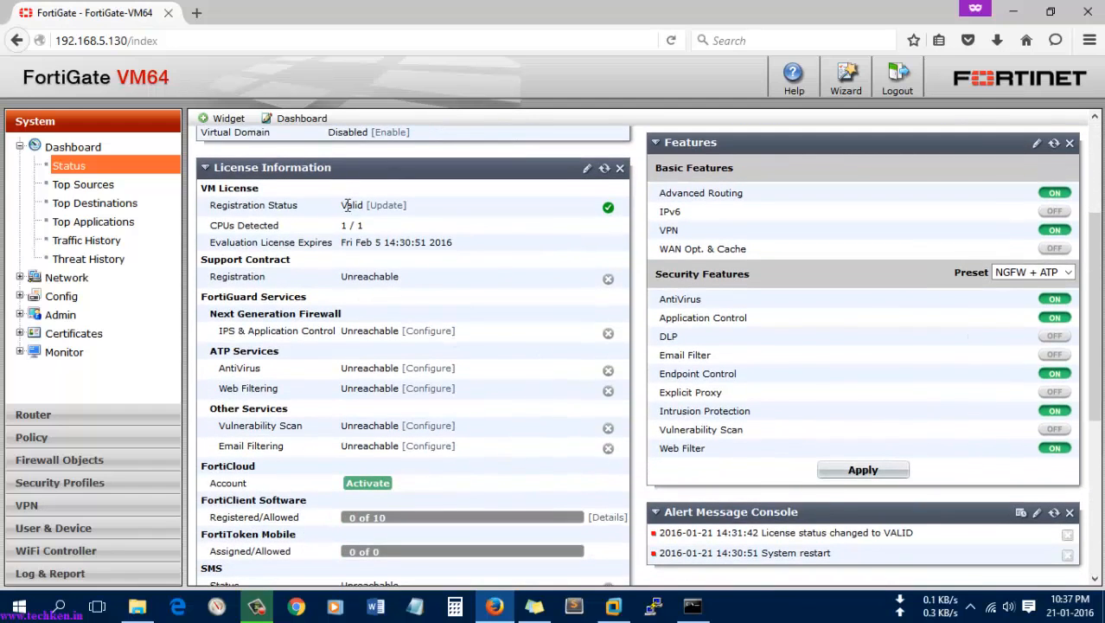
pyautogui.doubleClick(348, 205)
pyautogui.scroll(-5, 514, 275)
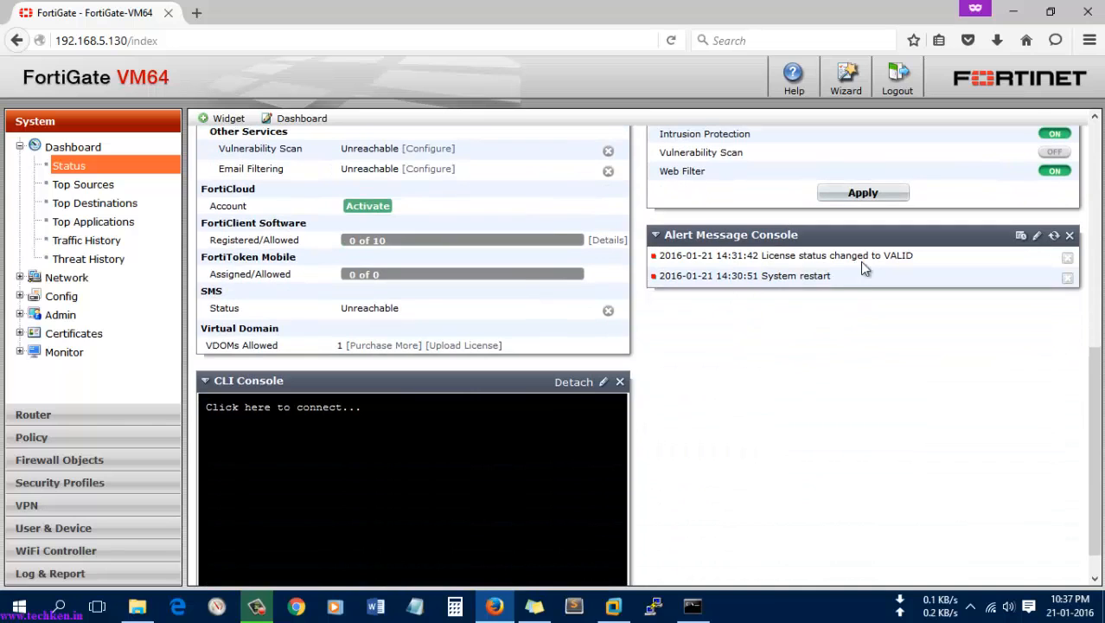
pyautogui.scroll(-1, 529, 315)
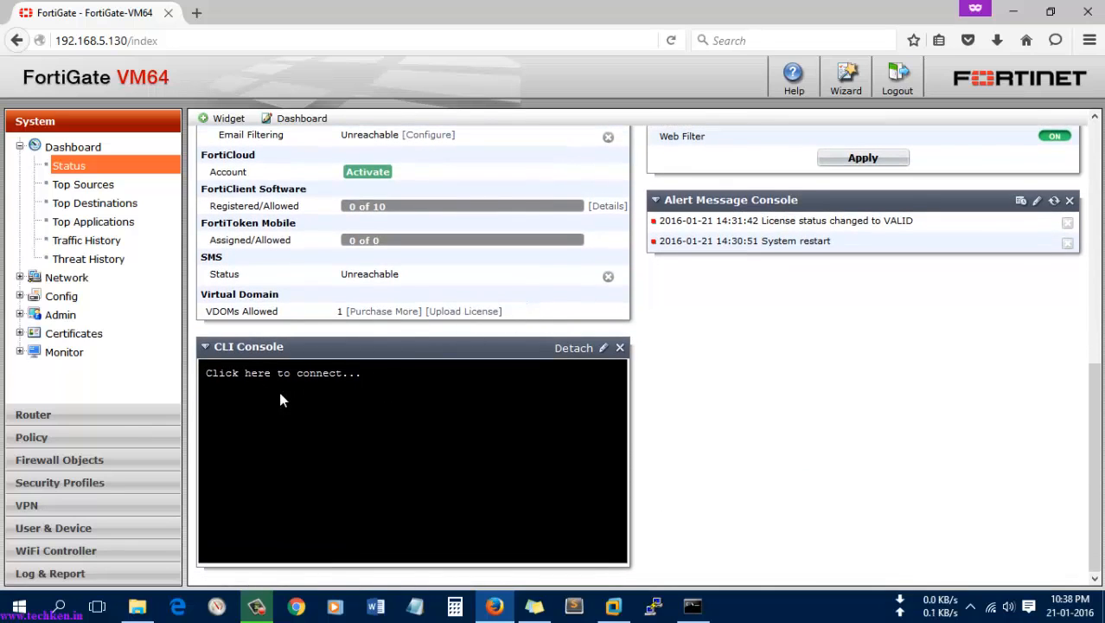
pyautogui.scroll(5, 814, 400)
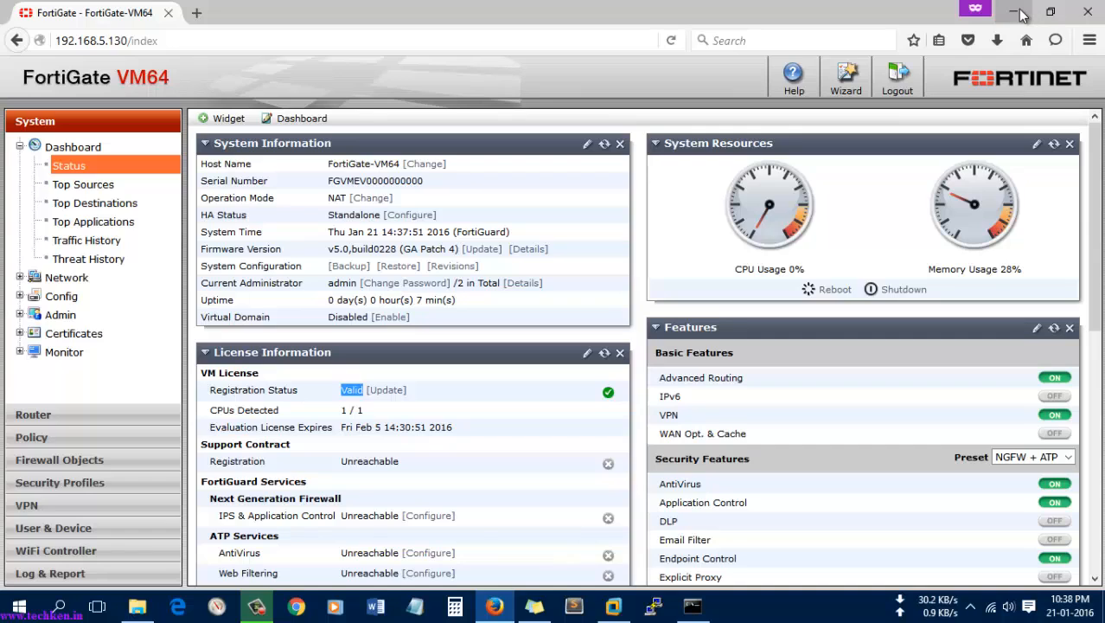
pyautogui.click(465, 75)
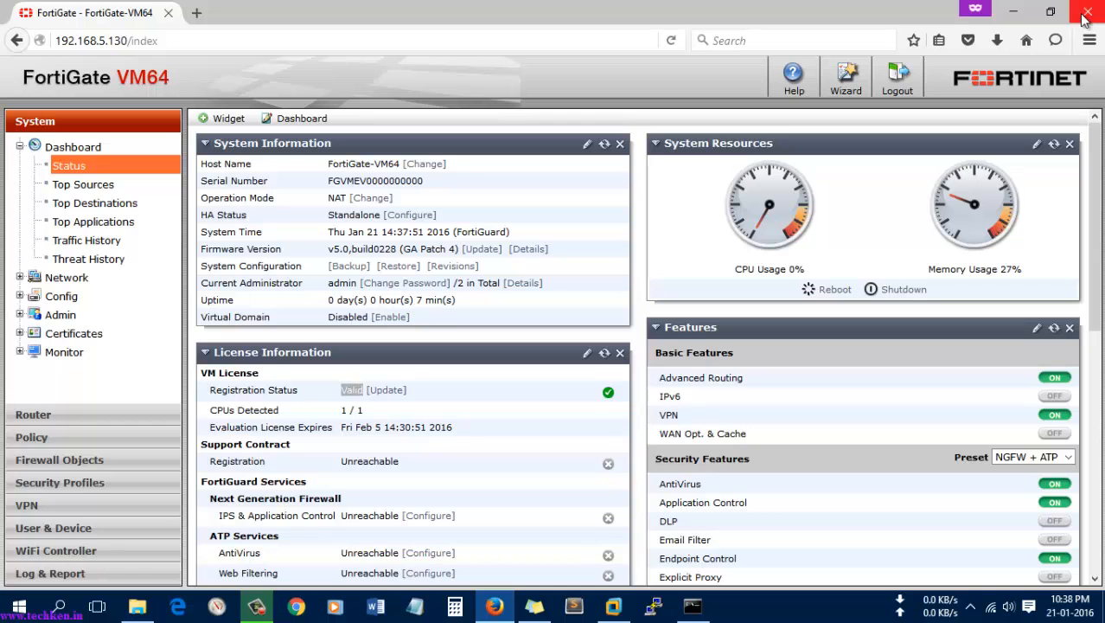
# Step: Close Firefox and the Command Prompt window, then refresh the desktop
pyautogui.click(1086, 17)
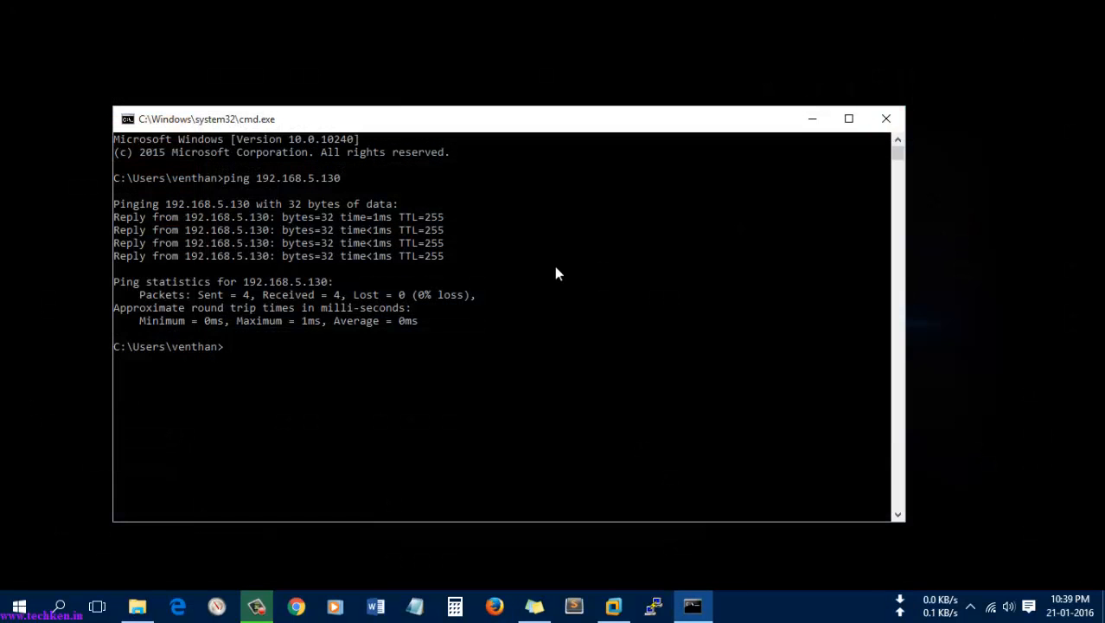
pyautogui.click(886, 116)
pyautogui.rightClick(458, 248)
pyautogui.click(523, 317)
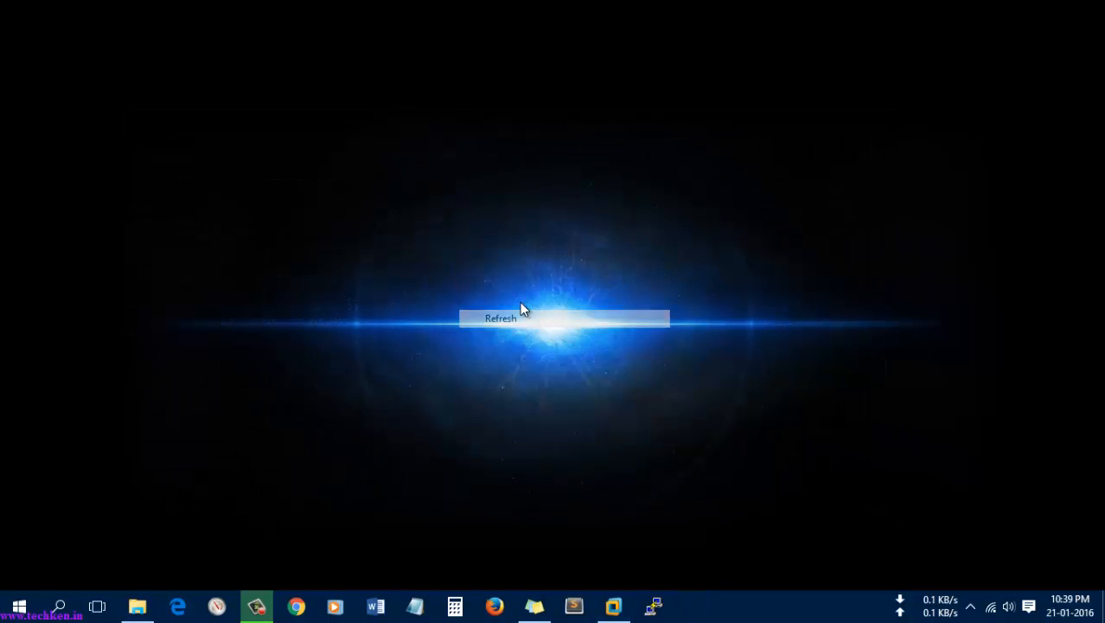